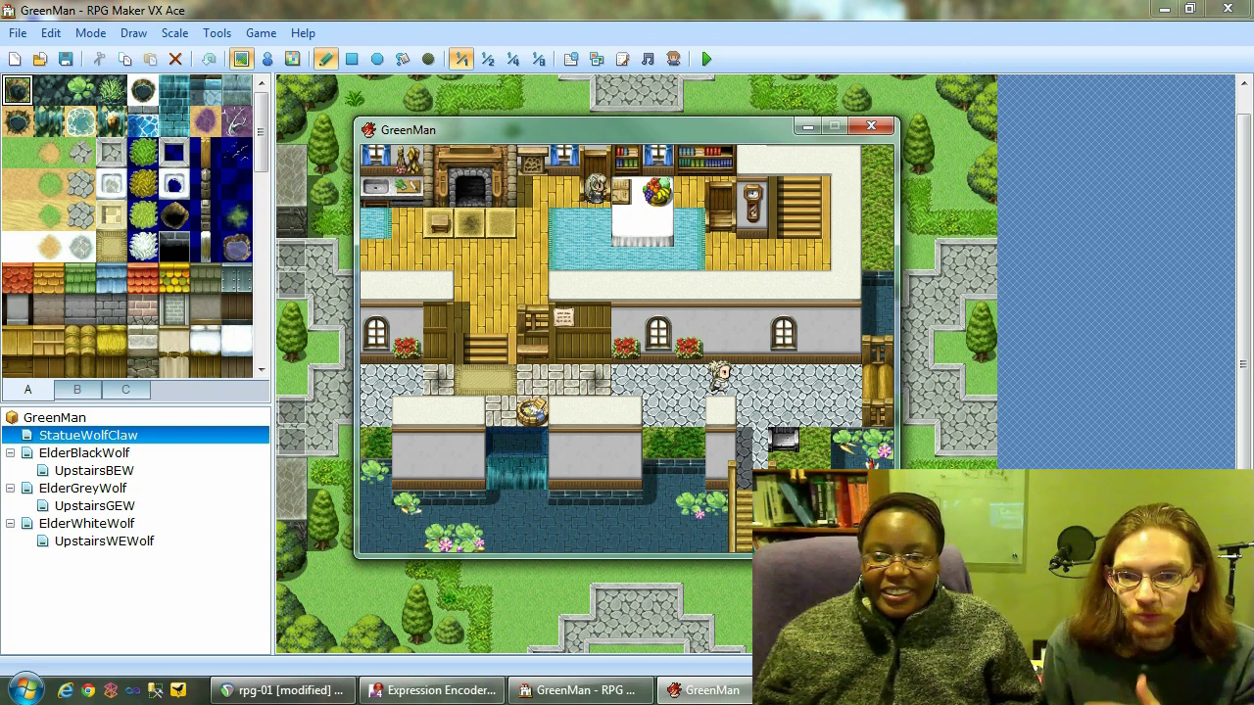
# - Walk the playtest character west along the stone path into the BlackWolf Elders map
pyautogui.press('Left')
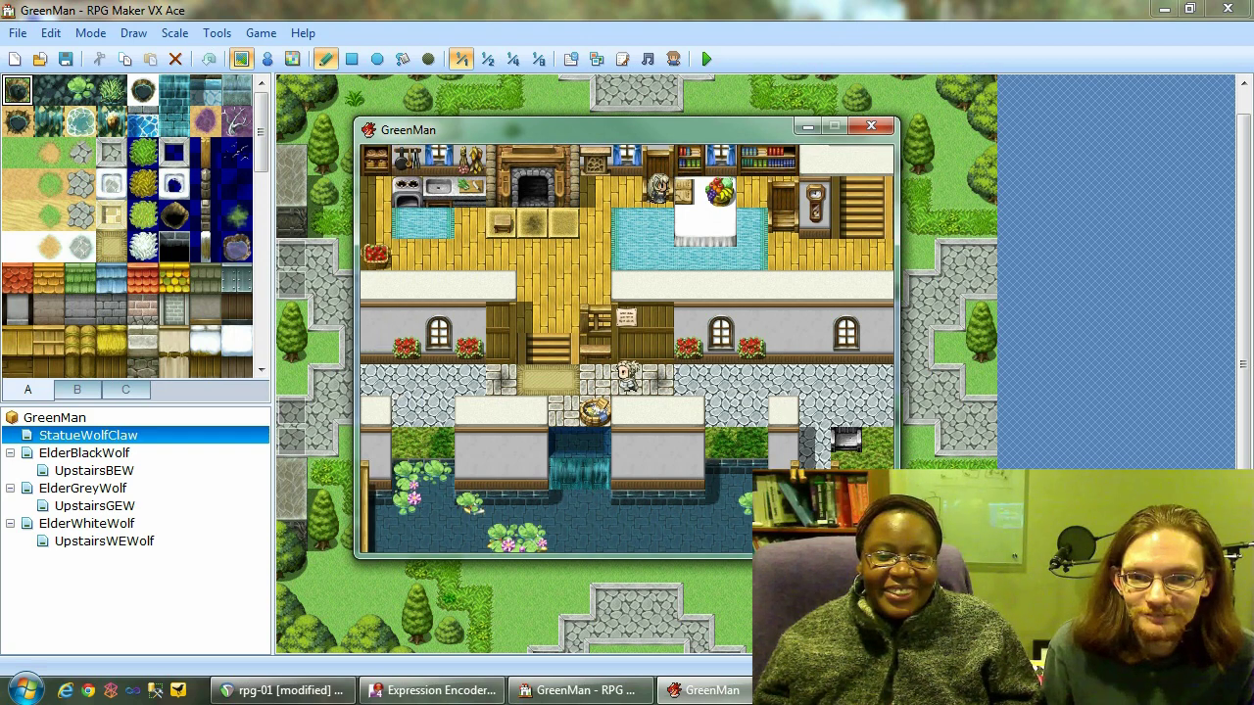
pyautogui.press('Left')
pyautogui.press('Left')
pyautogui.press('Left')
pyautogui.press('Left')
pyautogui.press('Left')
pyautogui.press('Left')
pyautogui.press('Left')
pyautogui.press('Left')
pyautogui.press('Left')
pyautogui.press('Left')
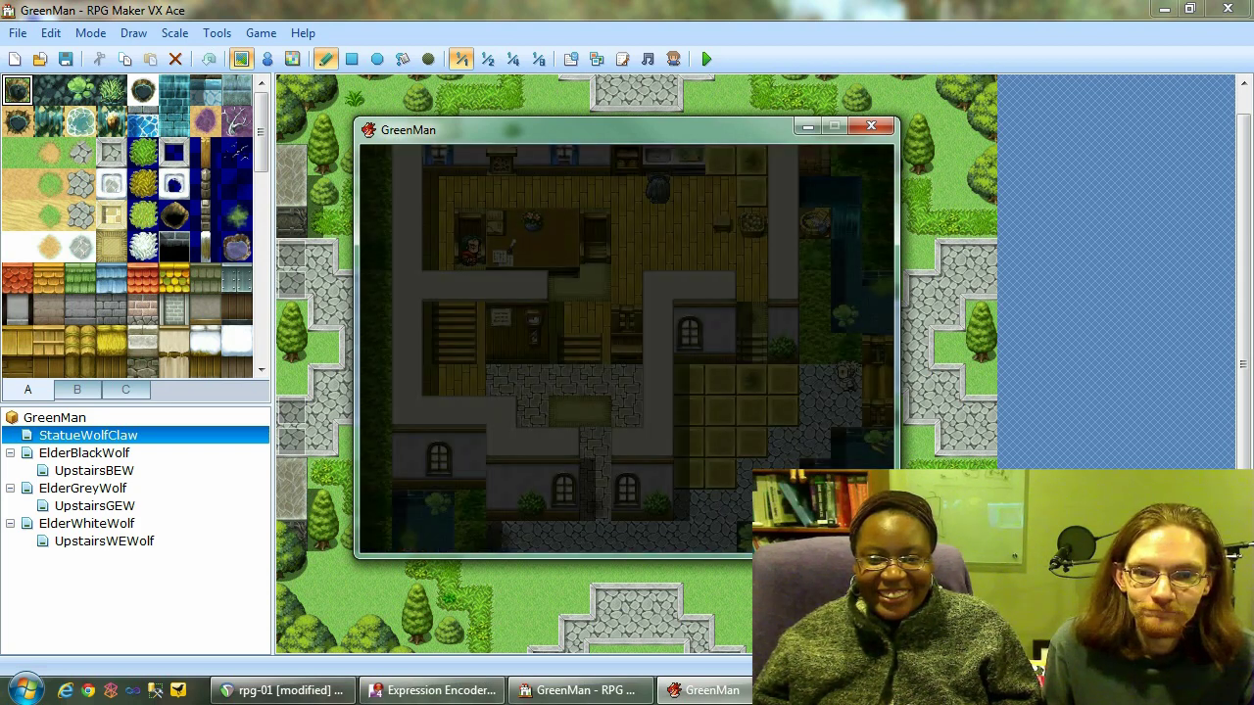
pyautogui.press('Left')
pyautogui.press('Left')
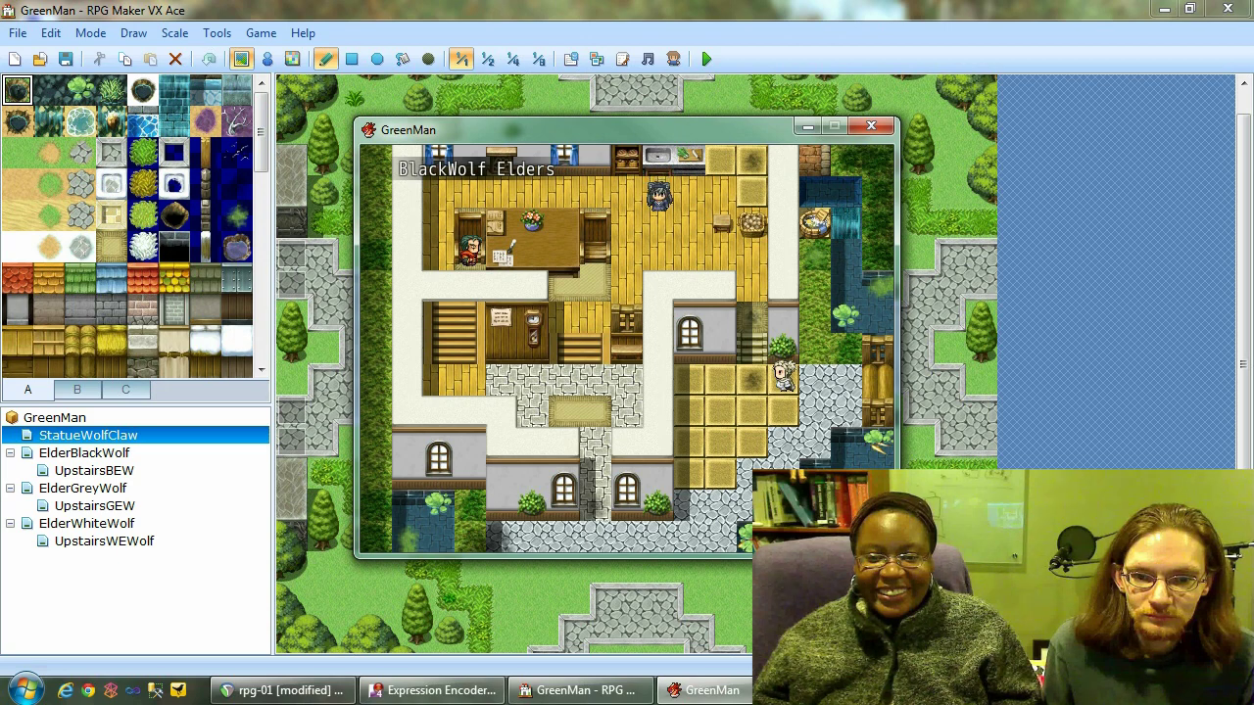
# - Walk the character down to the path below the BlackWolf Elders house, west to its entrance, and partway back east
pyautogui.press('Down')
pyautogui.press('Down')
pyautogui.press('Down')
pyautogui.press('Left')
pyautogui.press('Left')
pyautogui.press('Left')
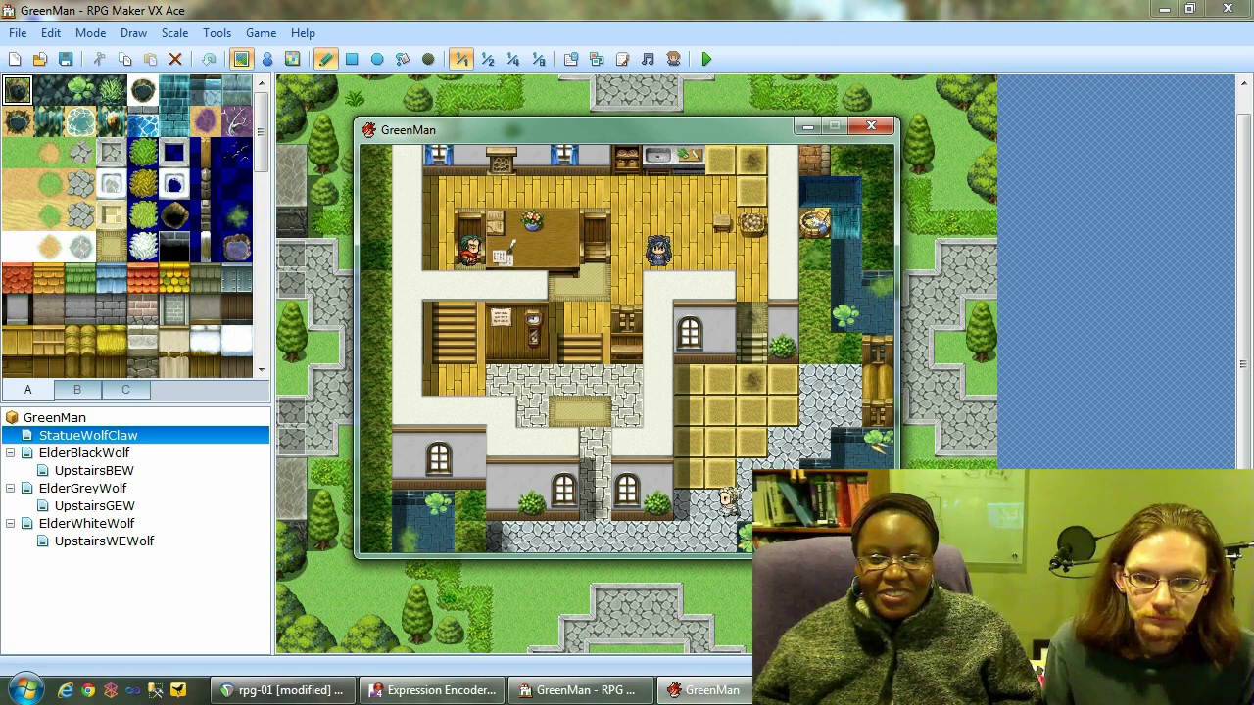
pyautogui.press('Down')
pyautogui.press('Left')
pyautogui.press('Left')
pyautogui.press('Left')
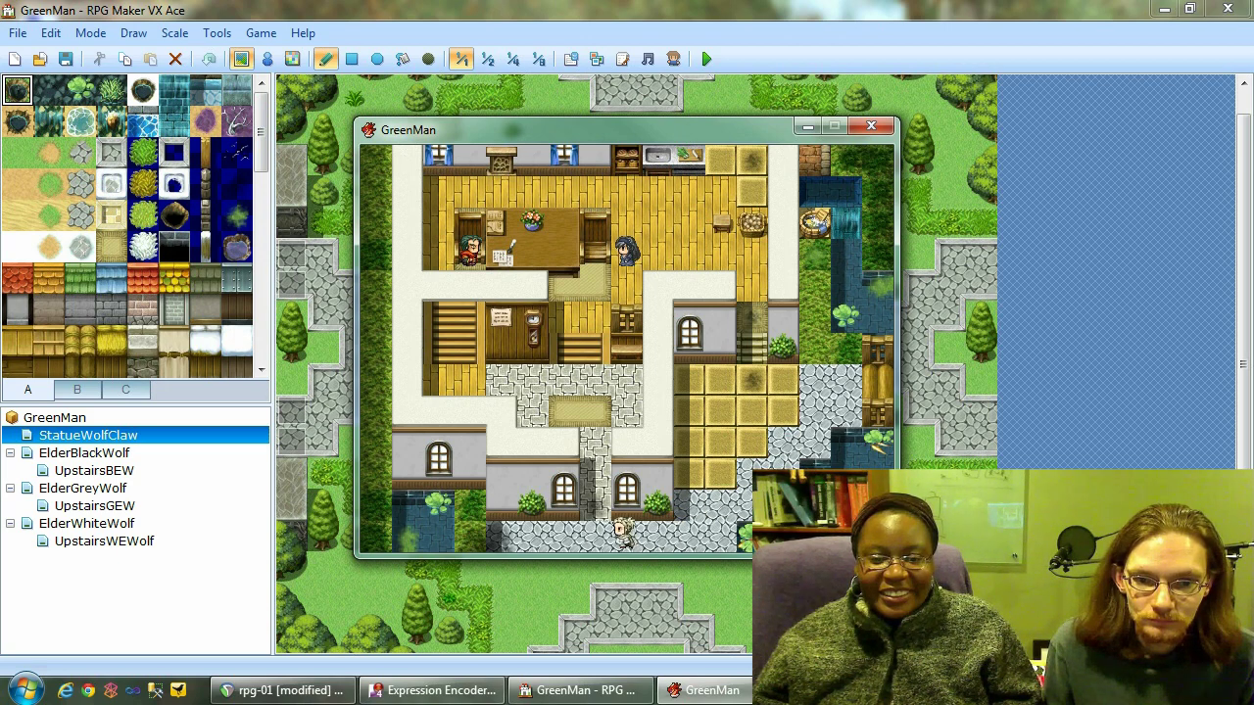
pyautogui.press('Right')
pyautogui.press('Right')
pyautogui.press('Right')
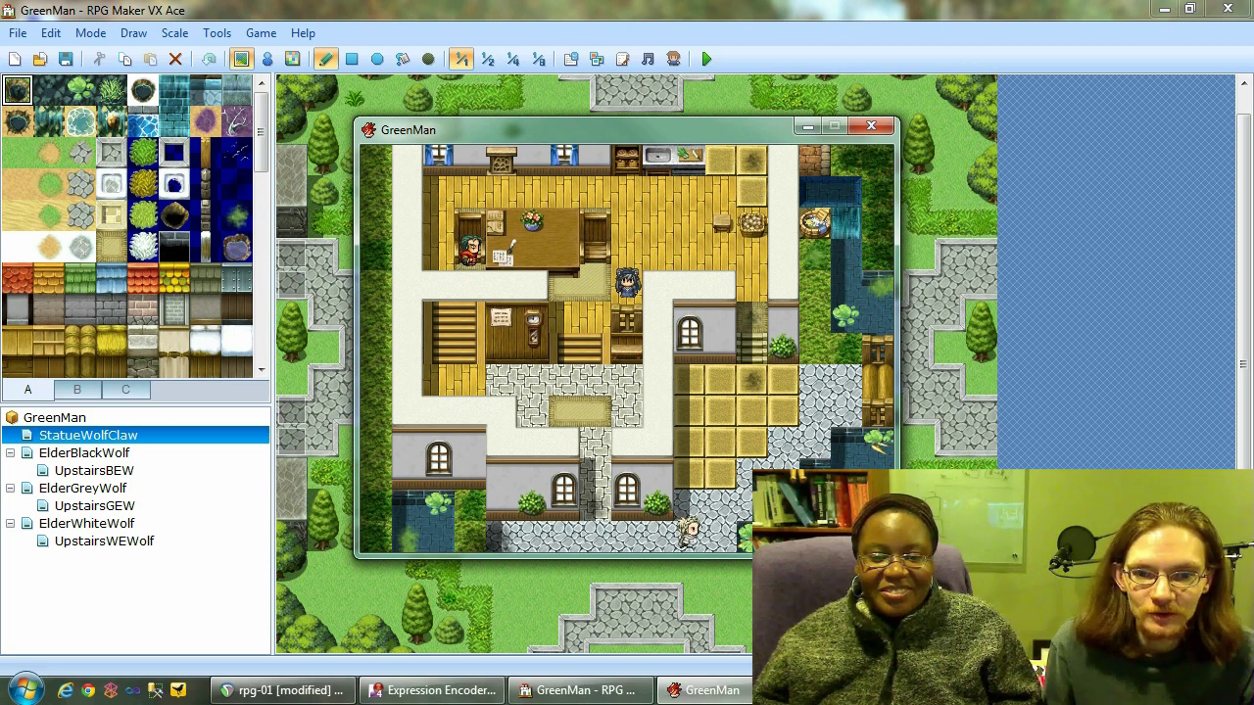
pyautogui.press('Right')
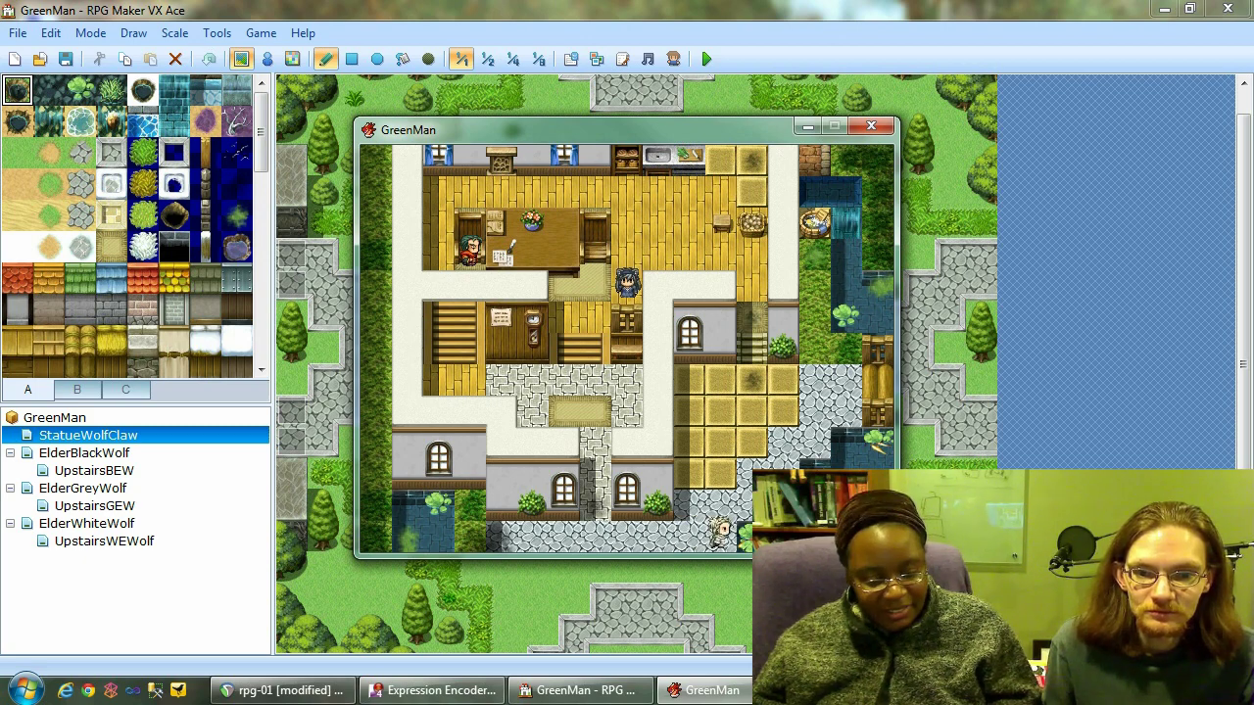
# - End the playtest and undo the stray tile edit on the western stone path of the StatueWolfClaw map
pyautogui.click(878, 130)
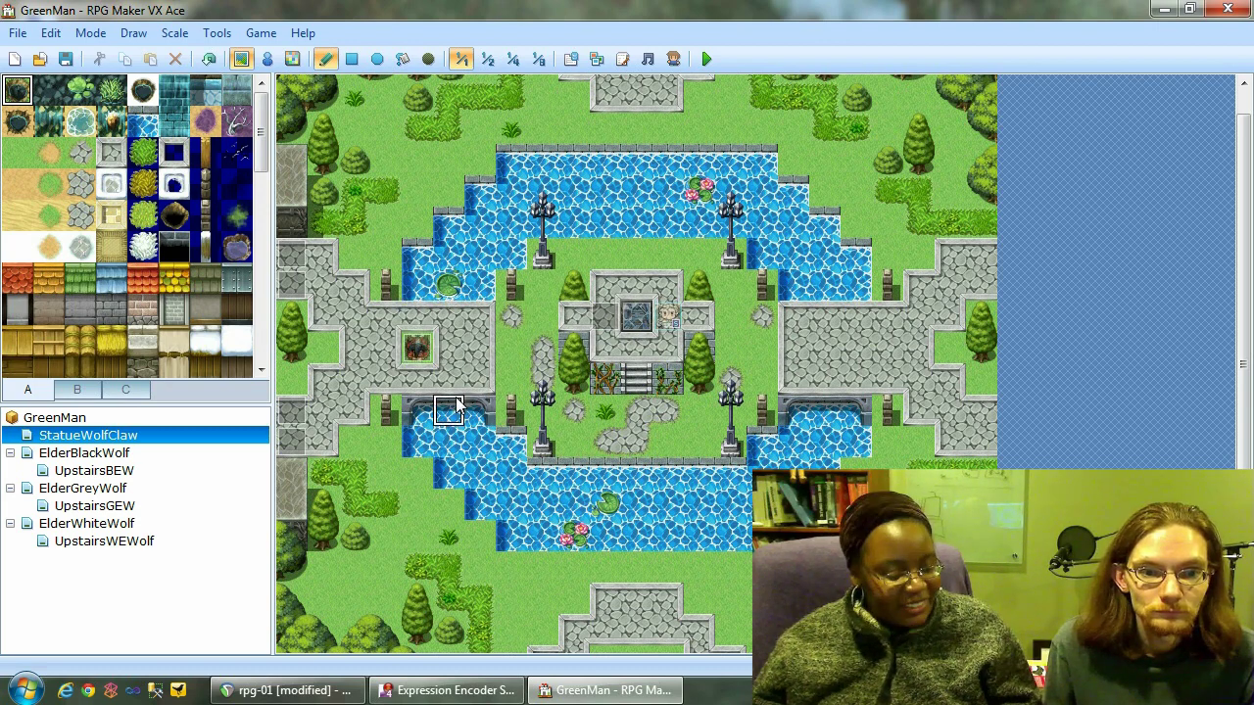
pyautogui.hotkey('ctrl', 'z')
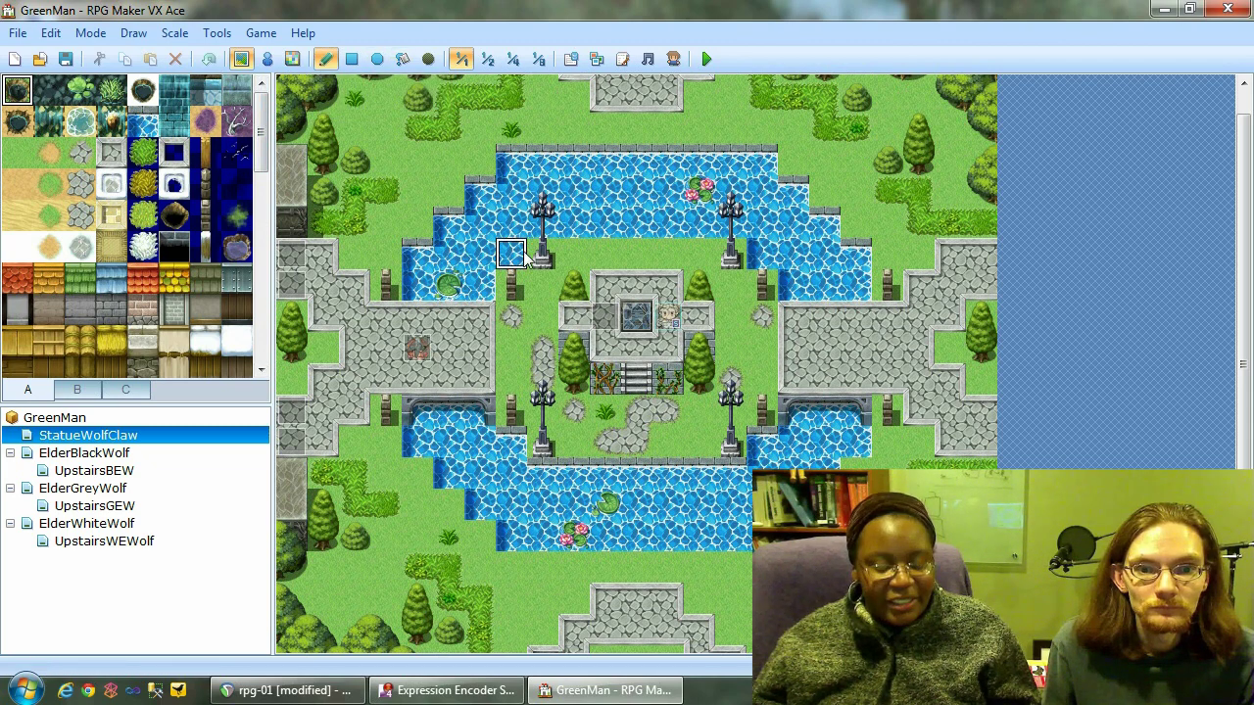
# - In event editing mode, examine all three pages of the Anya Talk event on the western stone path
pyautogui.click(278, 60)
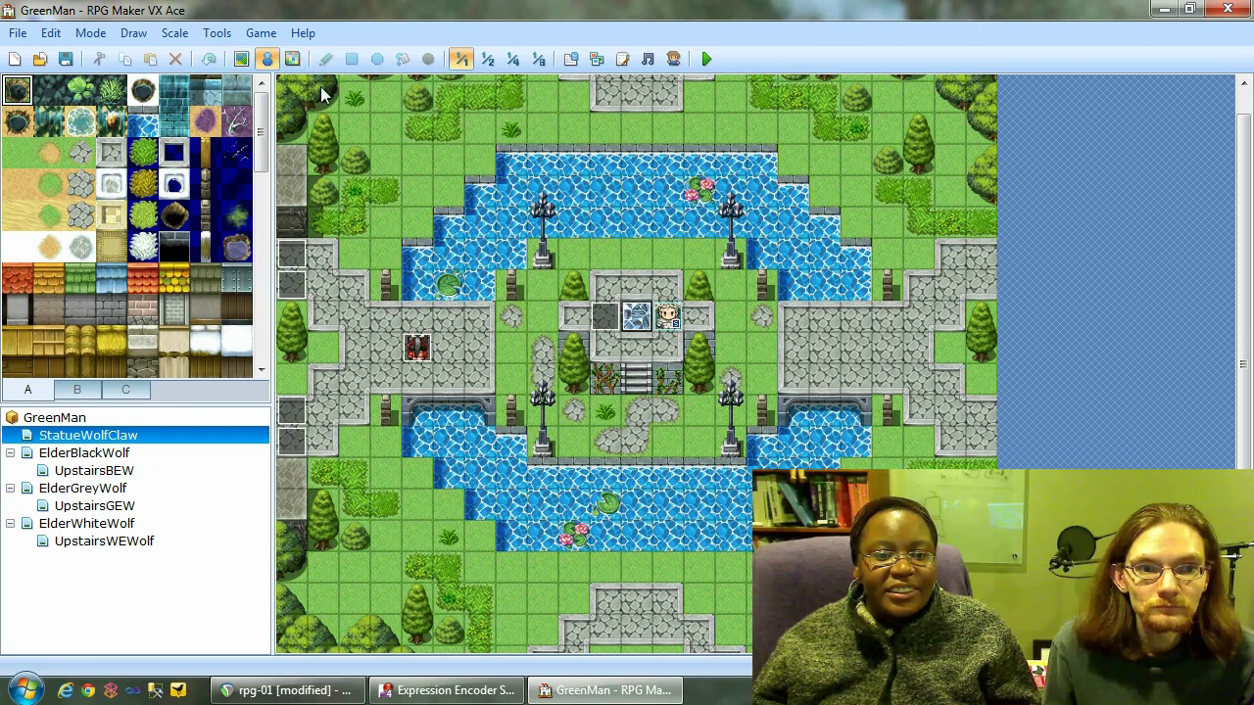
pyautogui.doubleClick(416, 348)
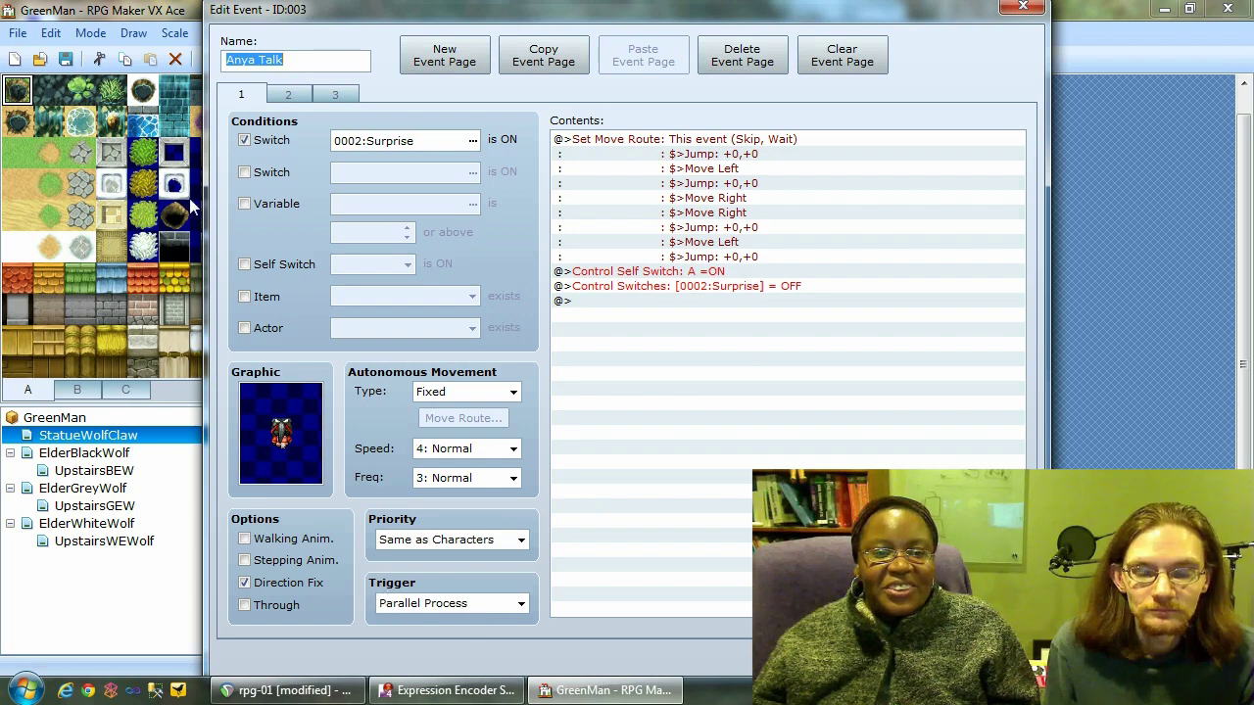
pyautogui.click(288, 96)
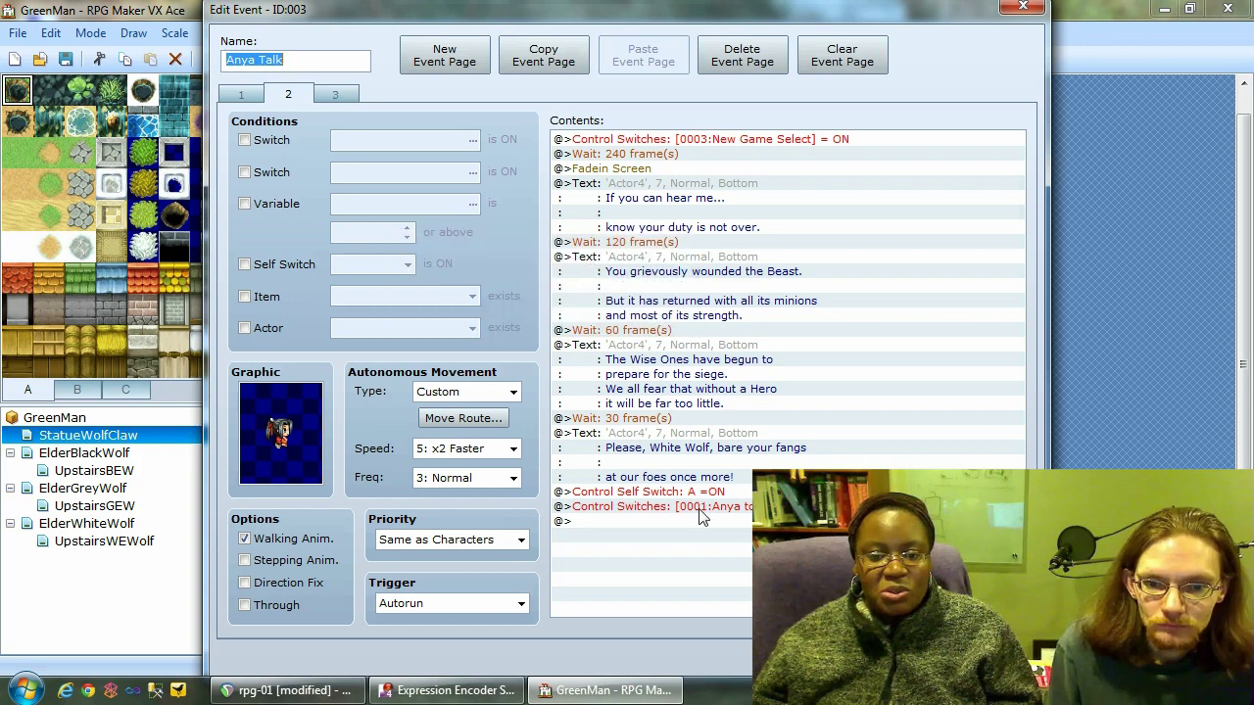
pyautogui.click(348, 95)
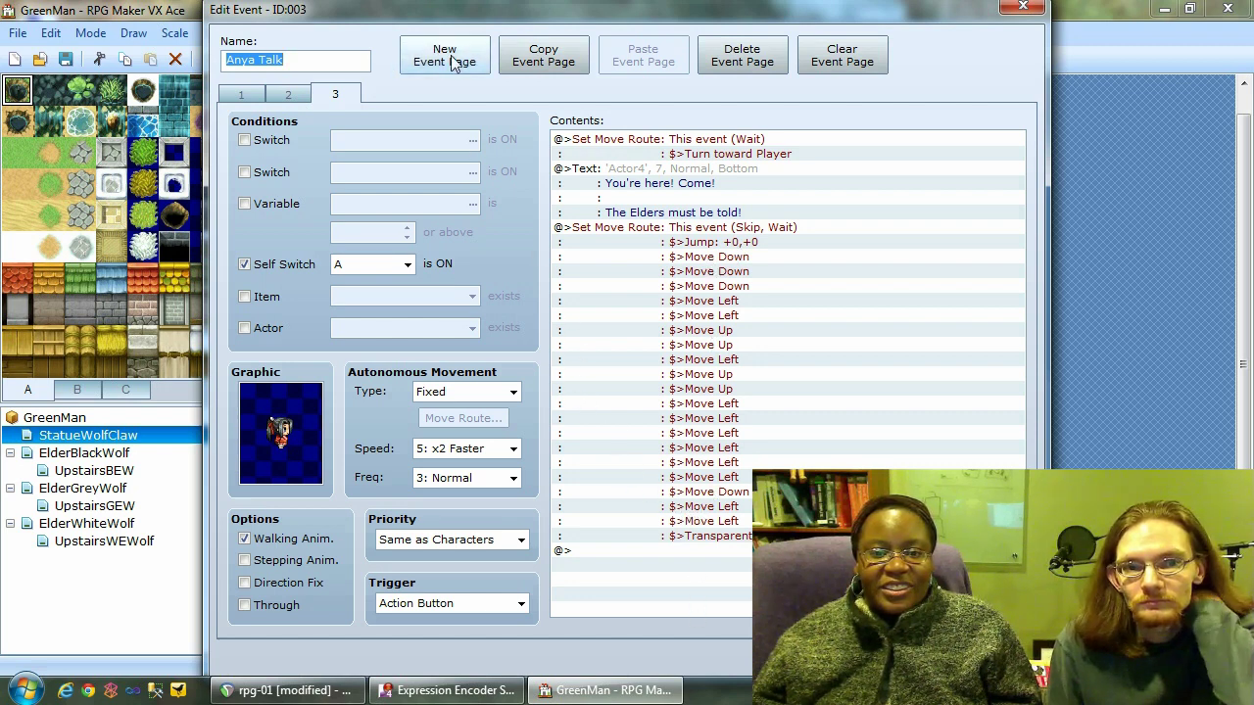
pyautogui.click(1023, 8)
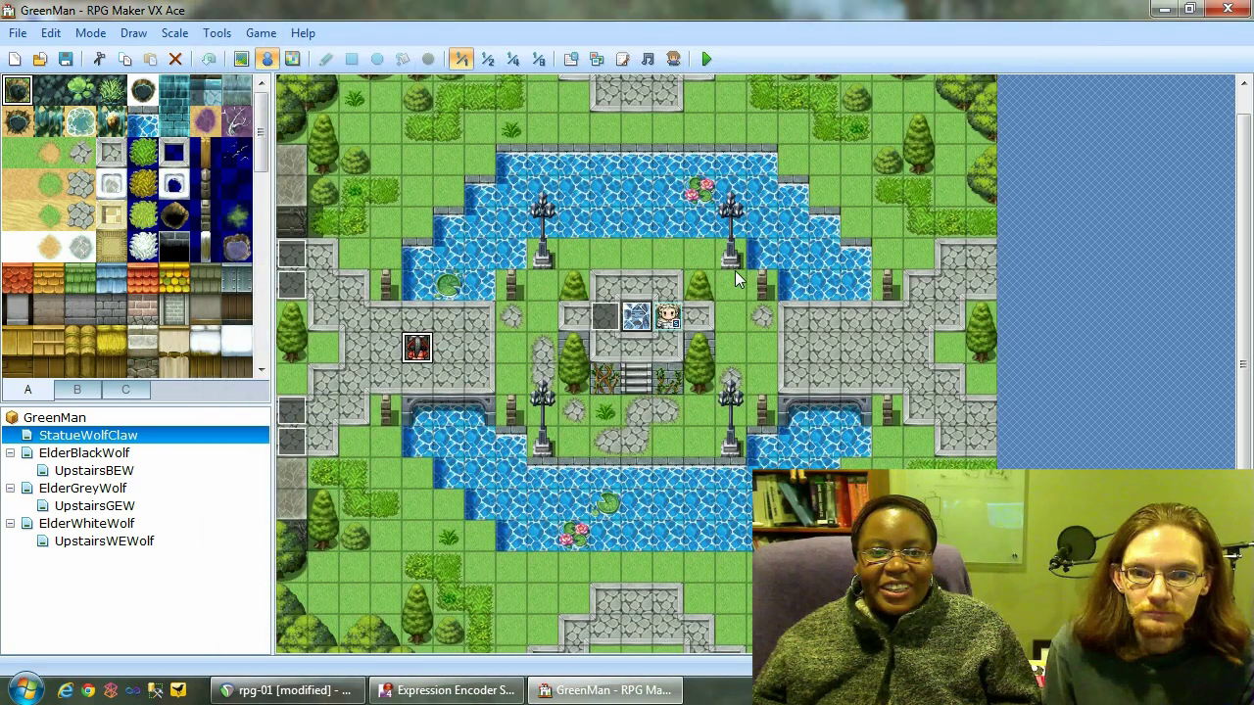
# - Review the conditions and commands on both pages of event EV001 beside the statue
pyautogui.doubleClick(607, 315)
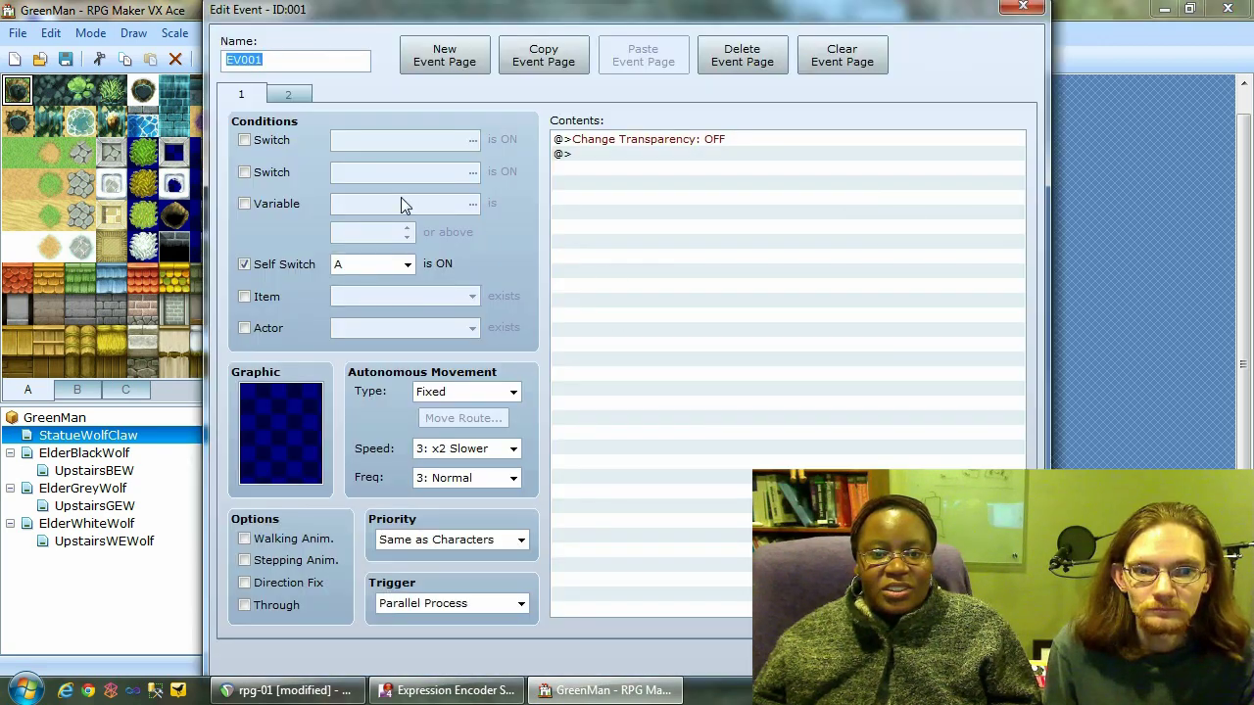
pyautogui.click(292, 92)
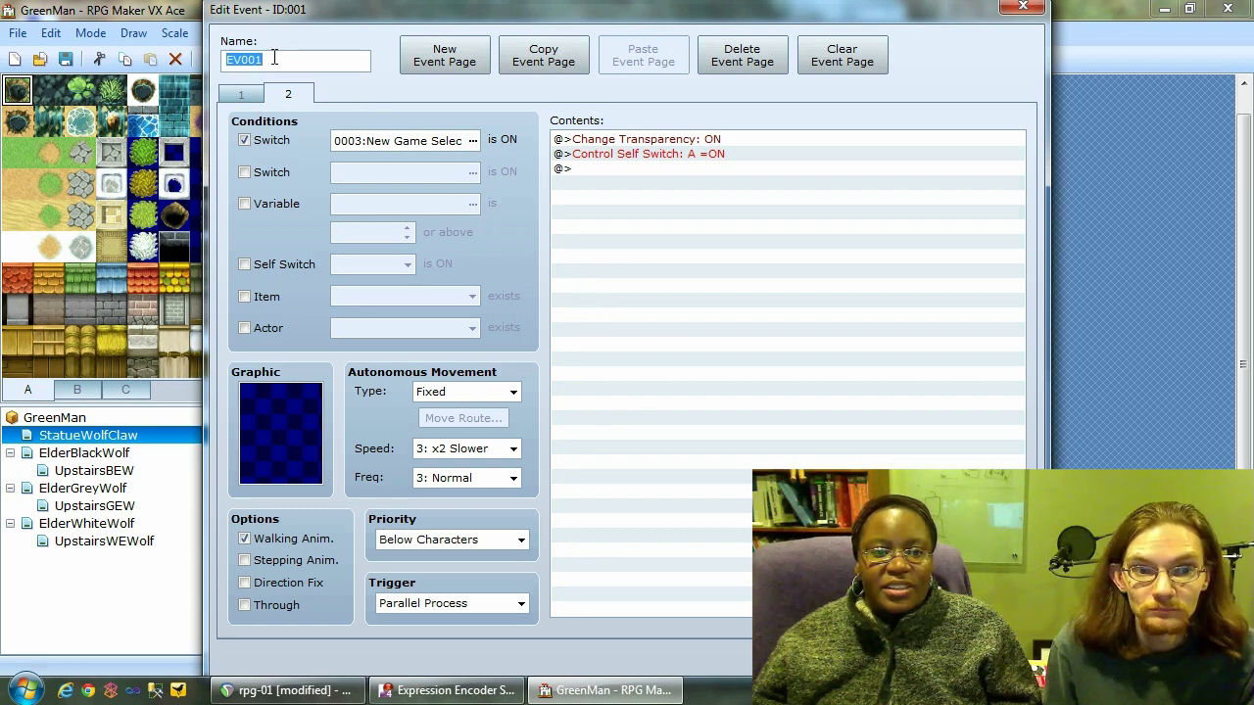
pyautogui.click(257, 95)
pyautogui.click(296, 94)
pyautogui.click(234, 95)
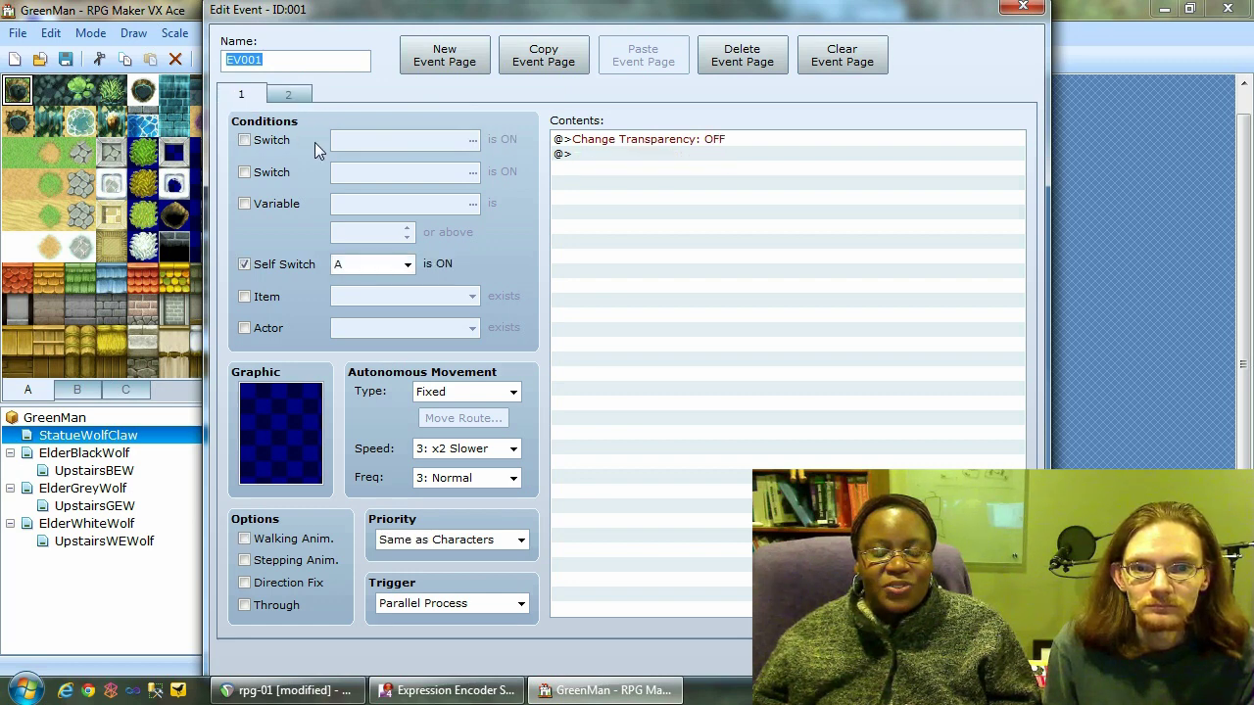
pyautogui.click(1024, 9)
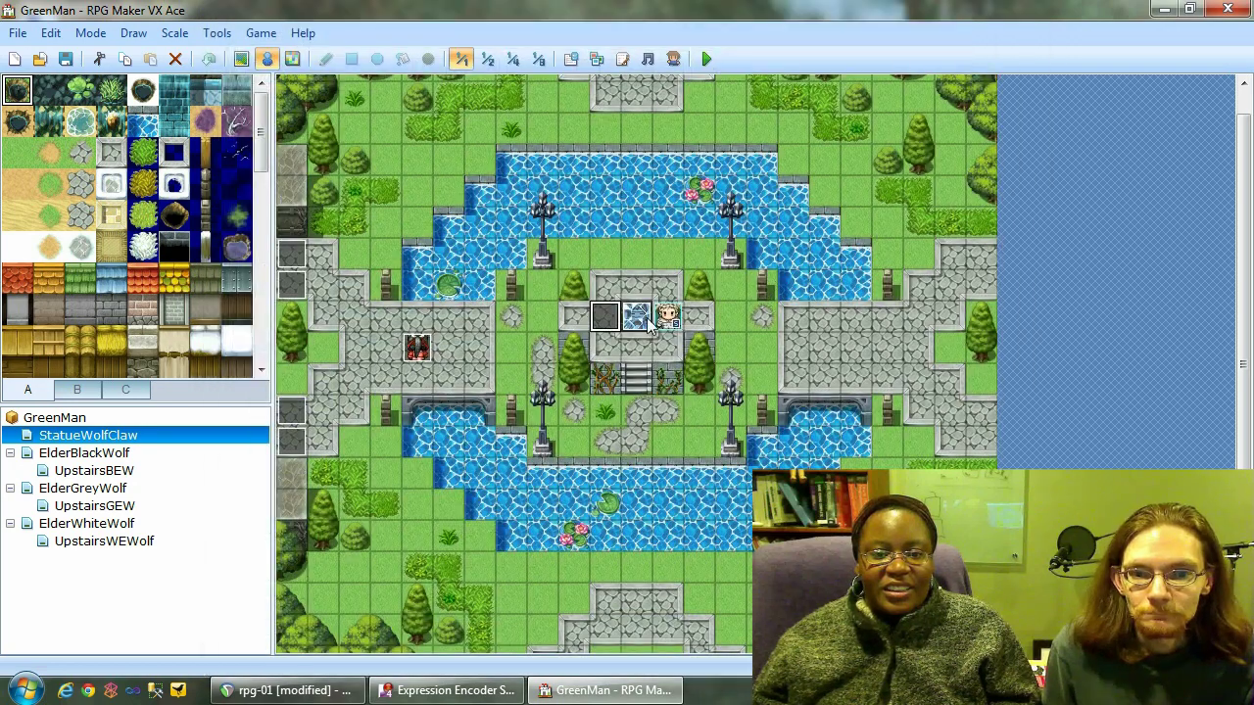
# - Review the three pages of the StatueWolf event, comparing their conditions, graphics and command lists
pyautogui.doubleClick(646, 326)
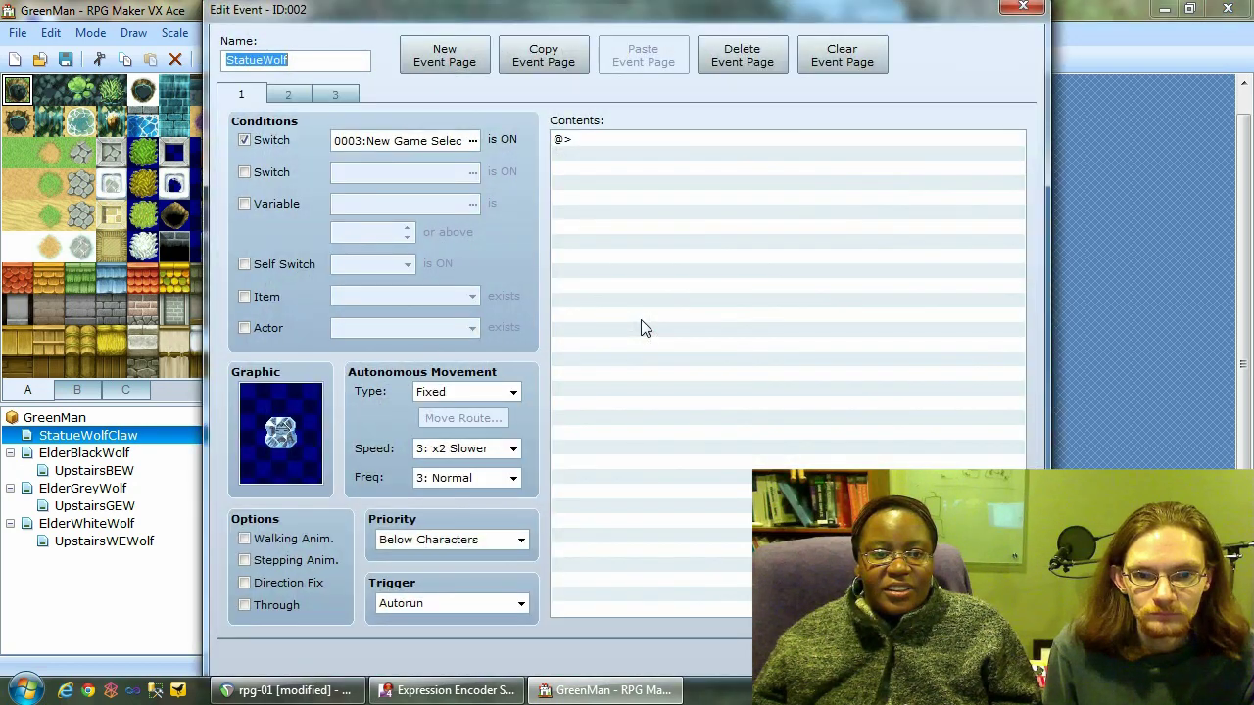
pyautogui.click(288, 99)
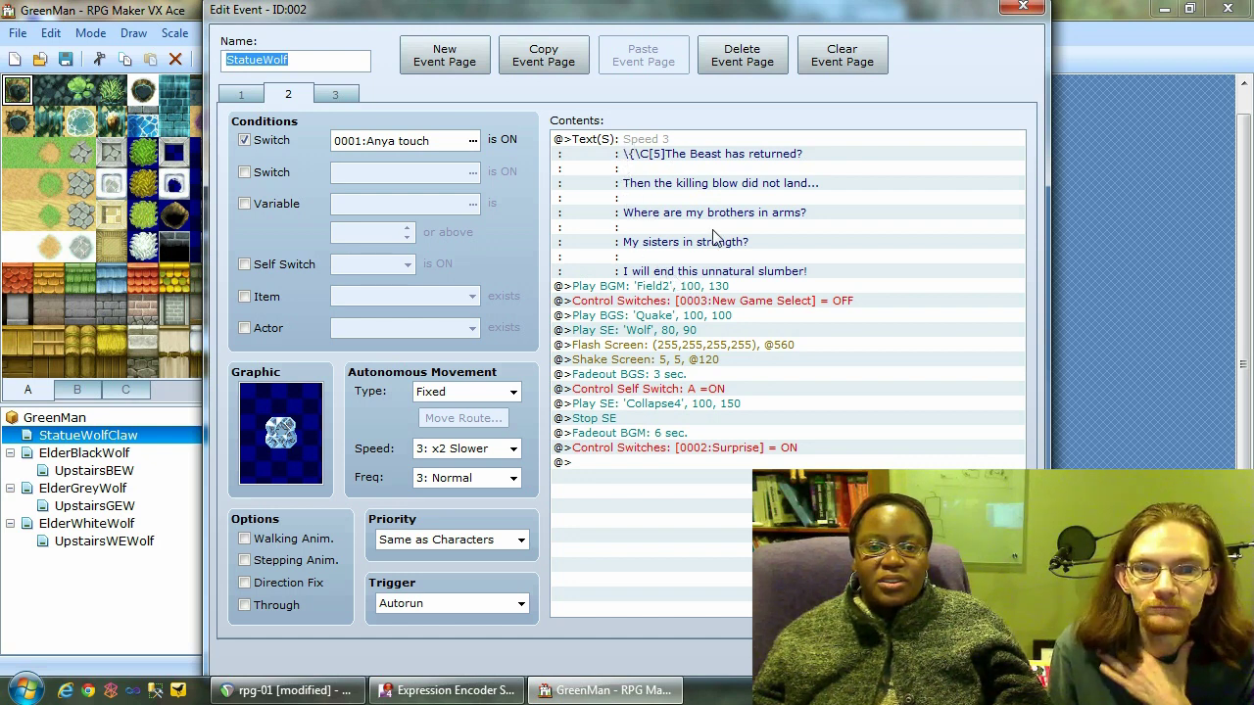
pyautogui.click(341, 95)
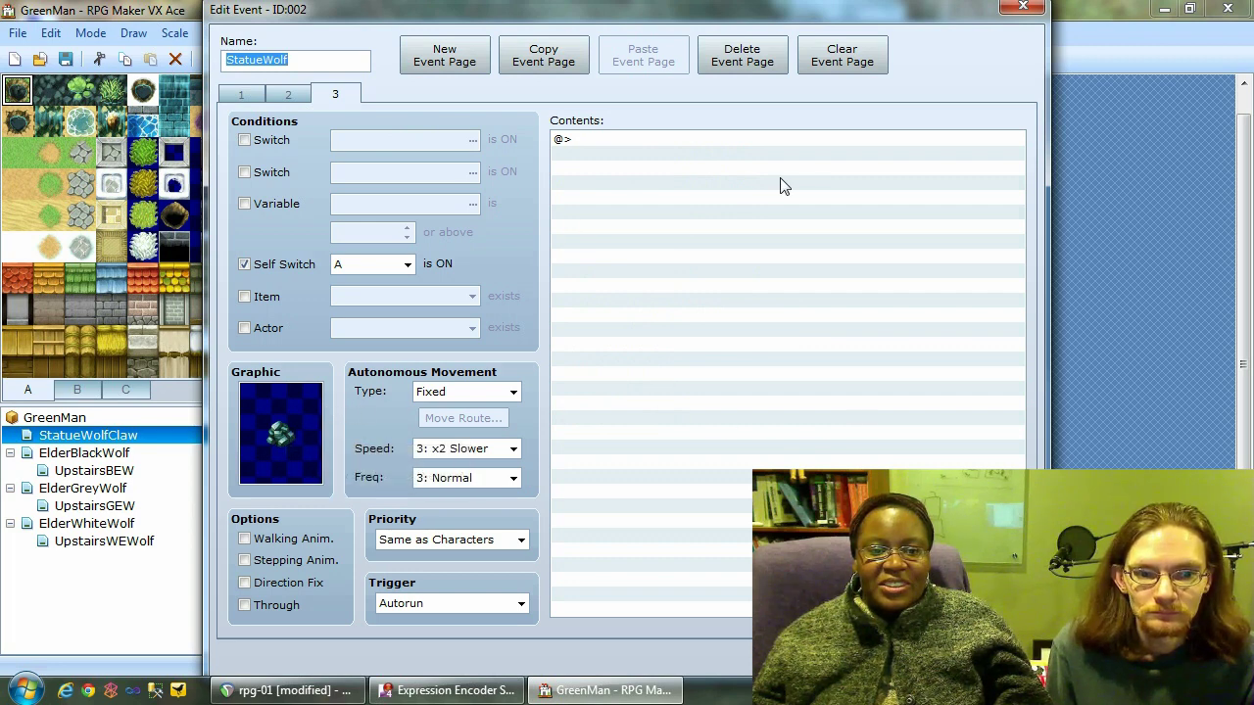
pyautogui.click(305, 98)
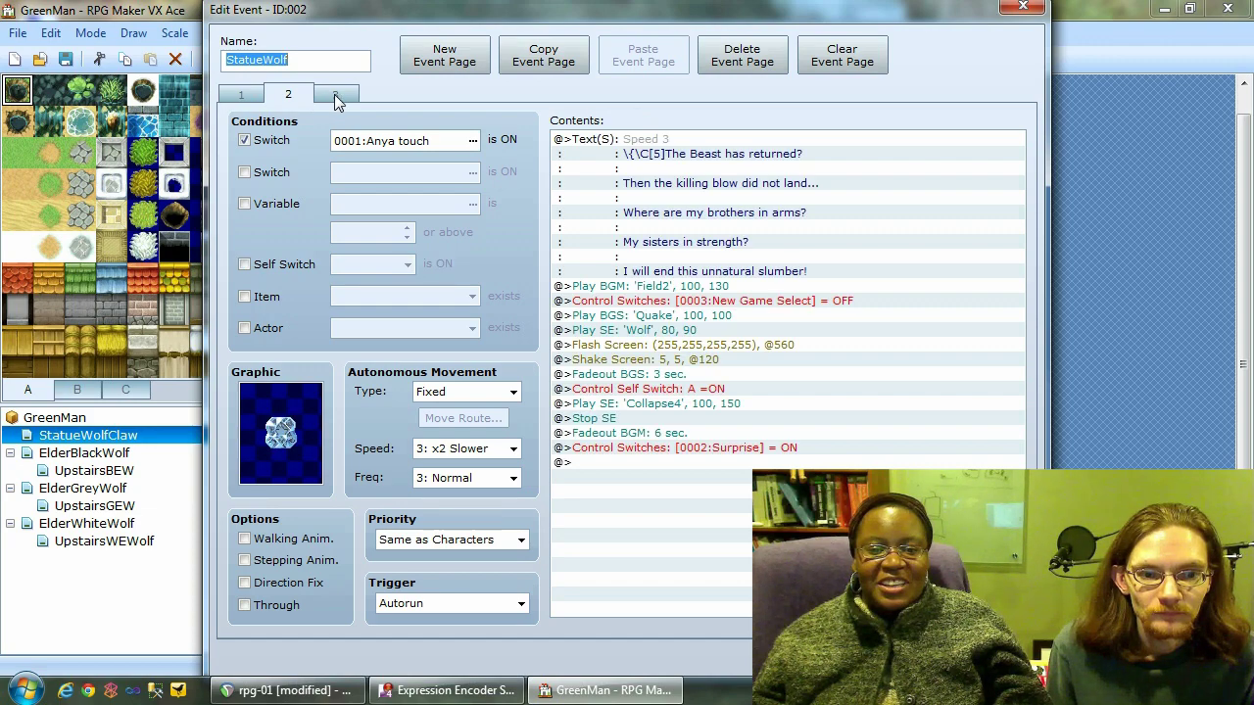
pyautogui.click(335, 96)
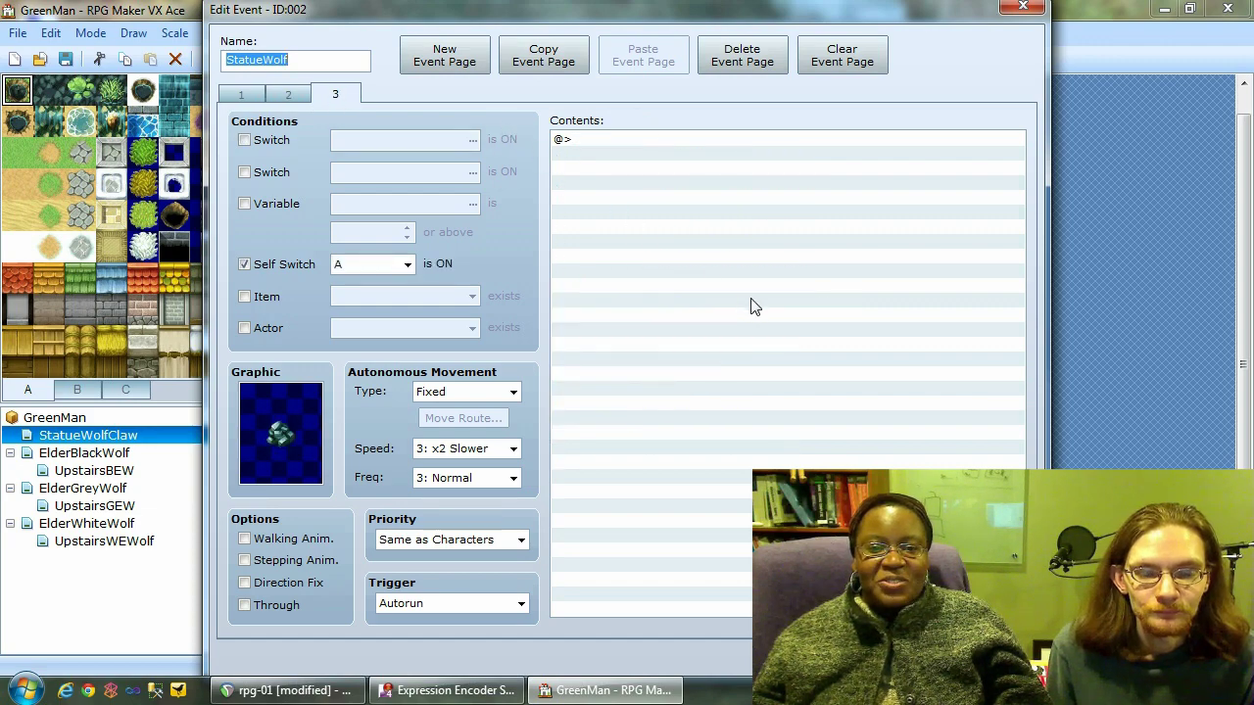
pyautogui.click(299, 97)
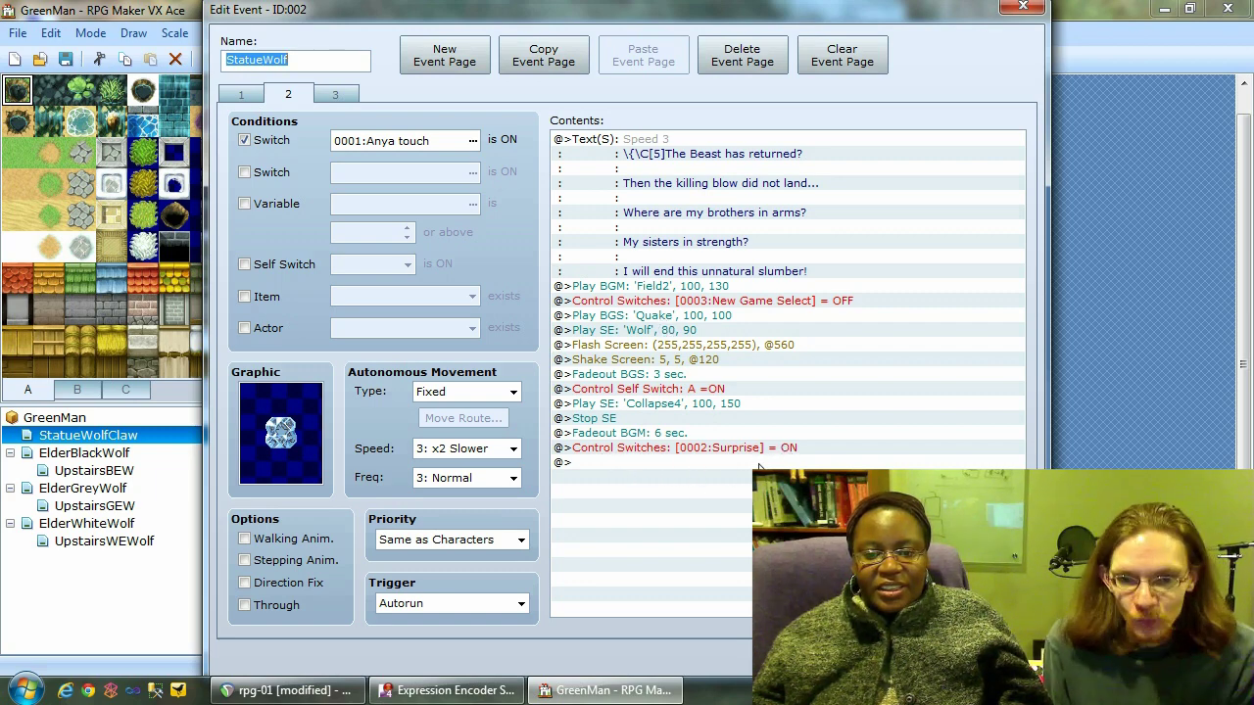
pyautogui.click(1022, 7)
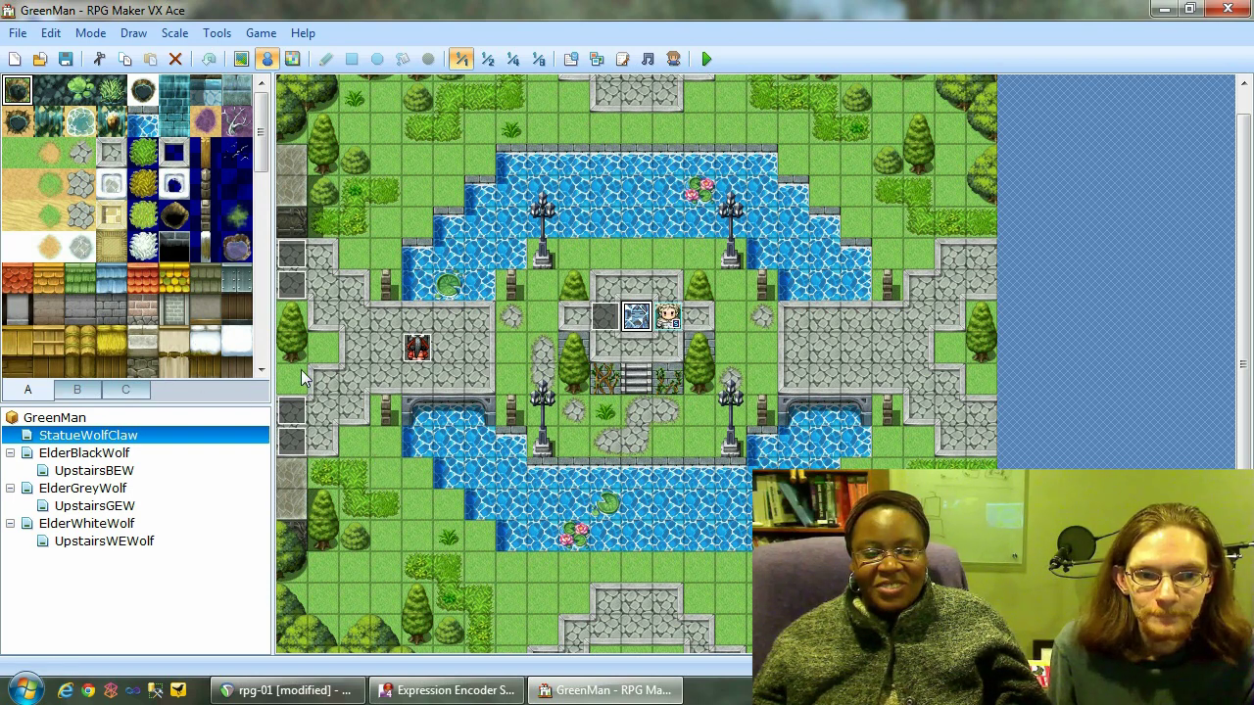
# - Look through tileset B of the StatueWolfClaw map, and open the ElderBlackWolf map
pyautogui.click(79, 391)
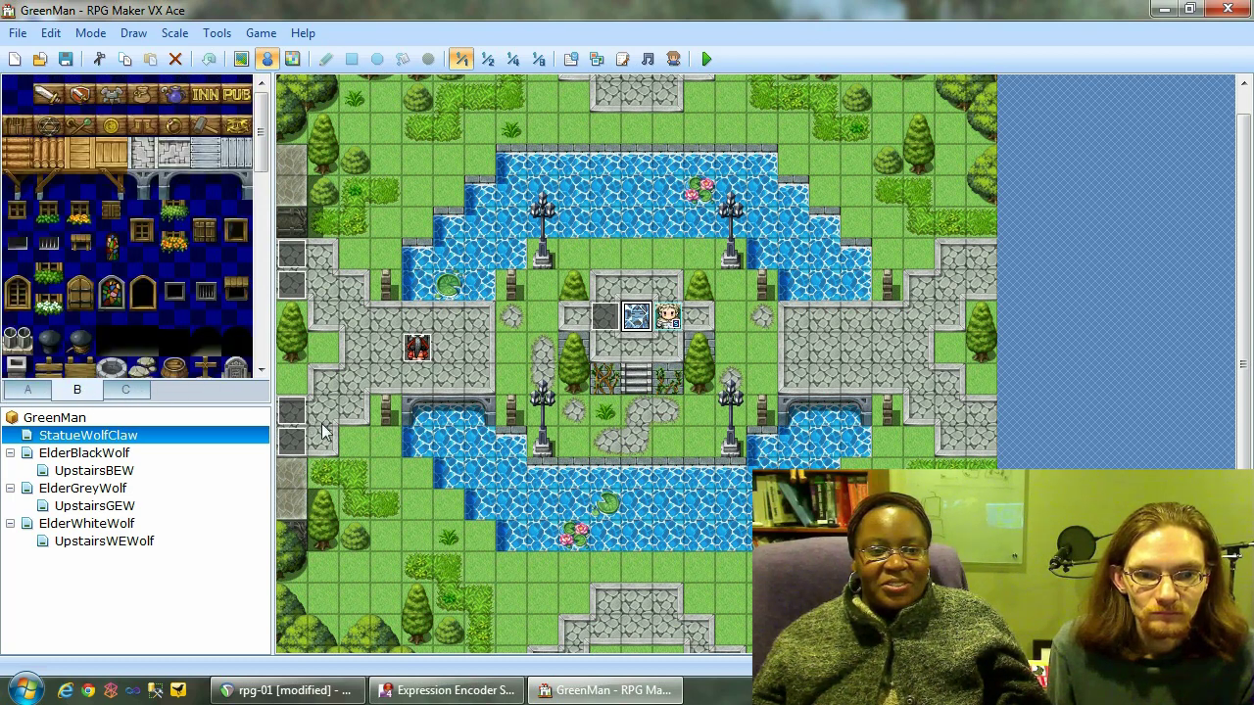
pyautogui.moveTo(266, 158); pyautogui.dragTo(263, 132)
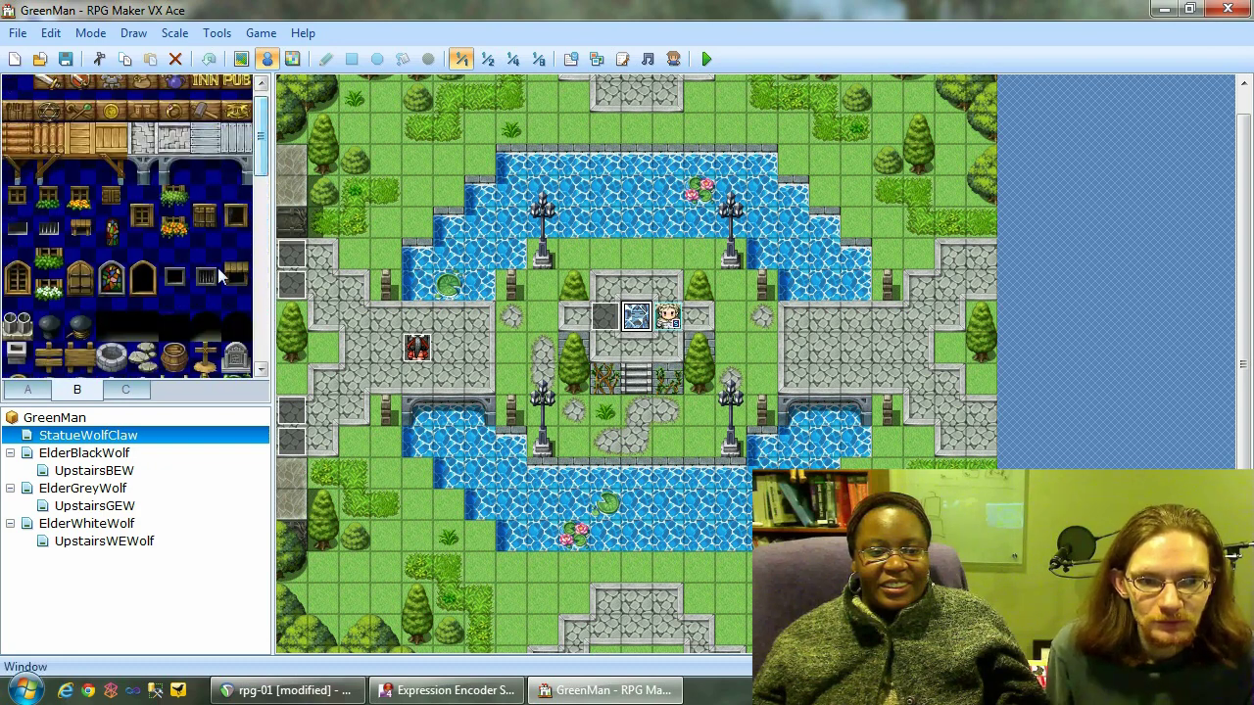
pyautogui.click(110, 420)
pyautogui.click(123, 454)
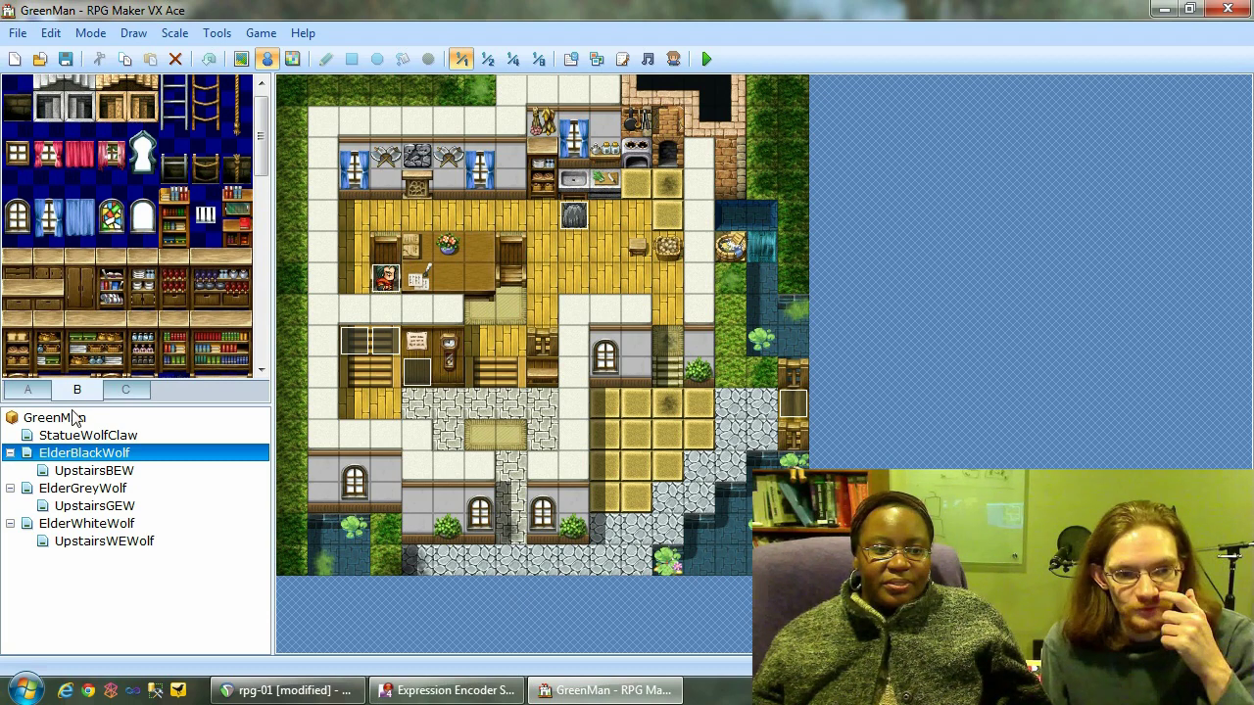
# - In map editing mode, paint a dark table two tiles wide on the kitchen floor with tileset A's Table tile, undoing the first attempt
pyautogui.click(39, 392)
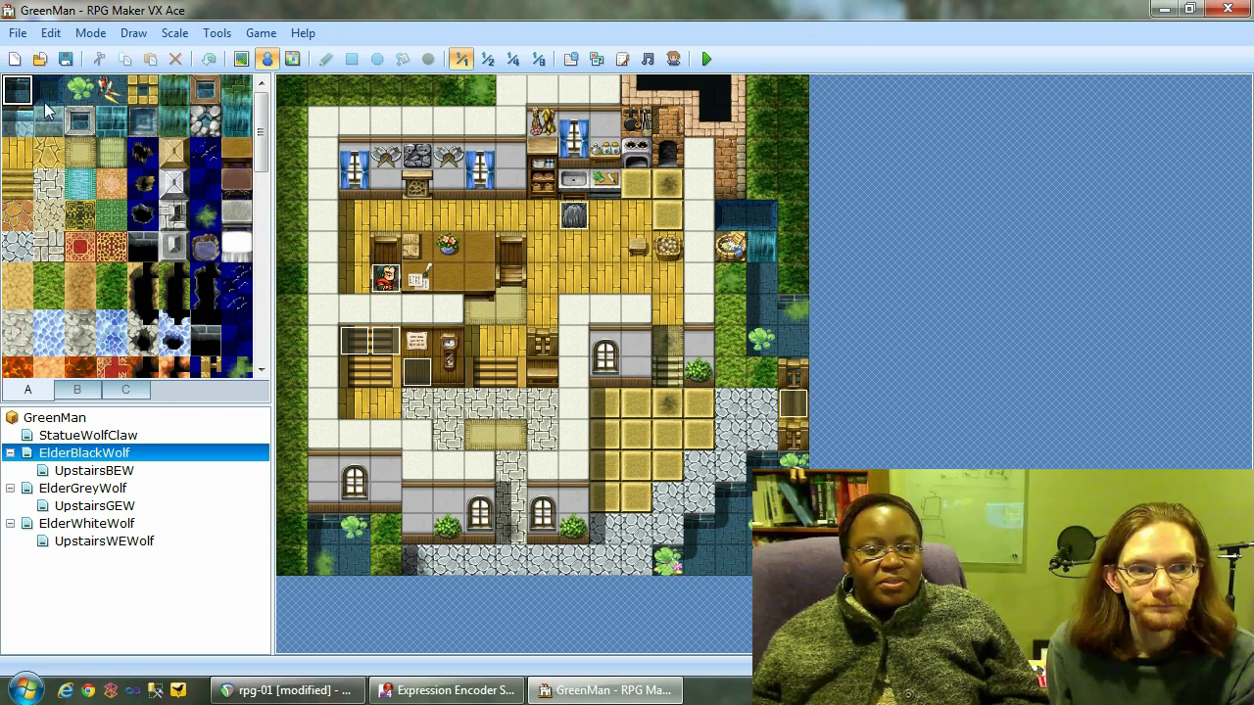
pyautogui.click(109, 91)
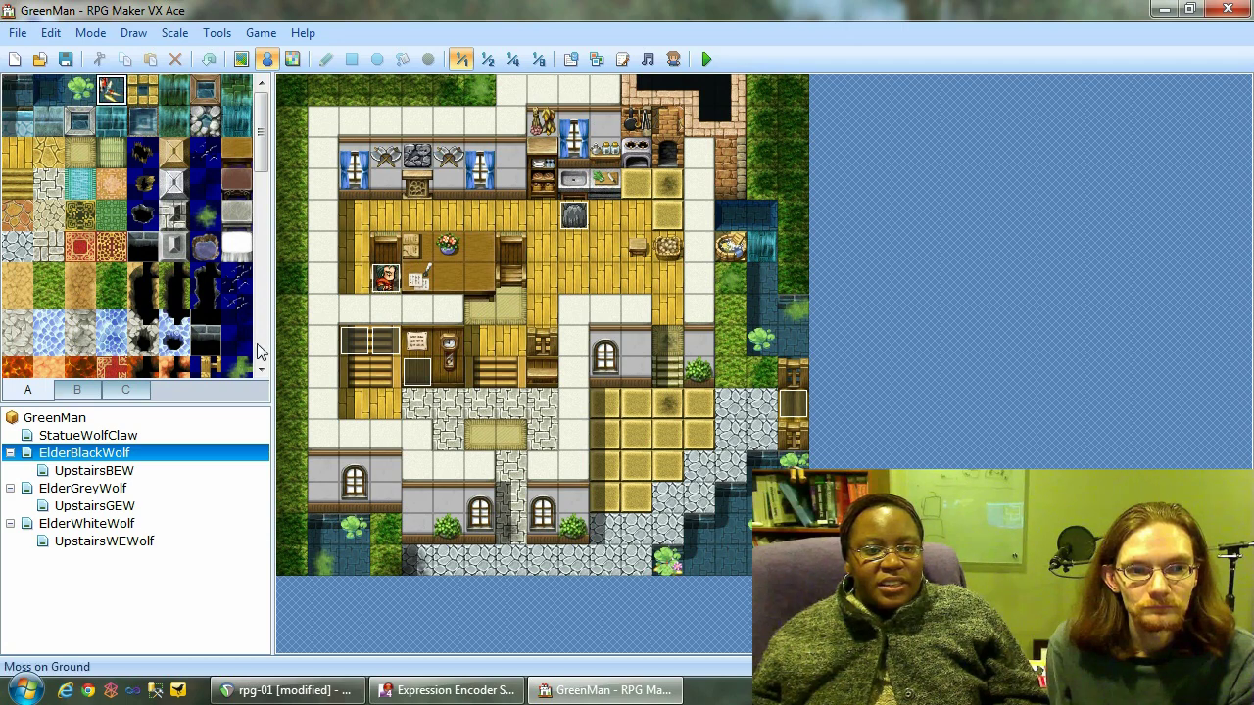
pyautogui.click(240, 58)
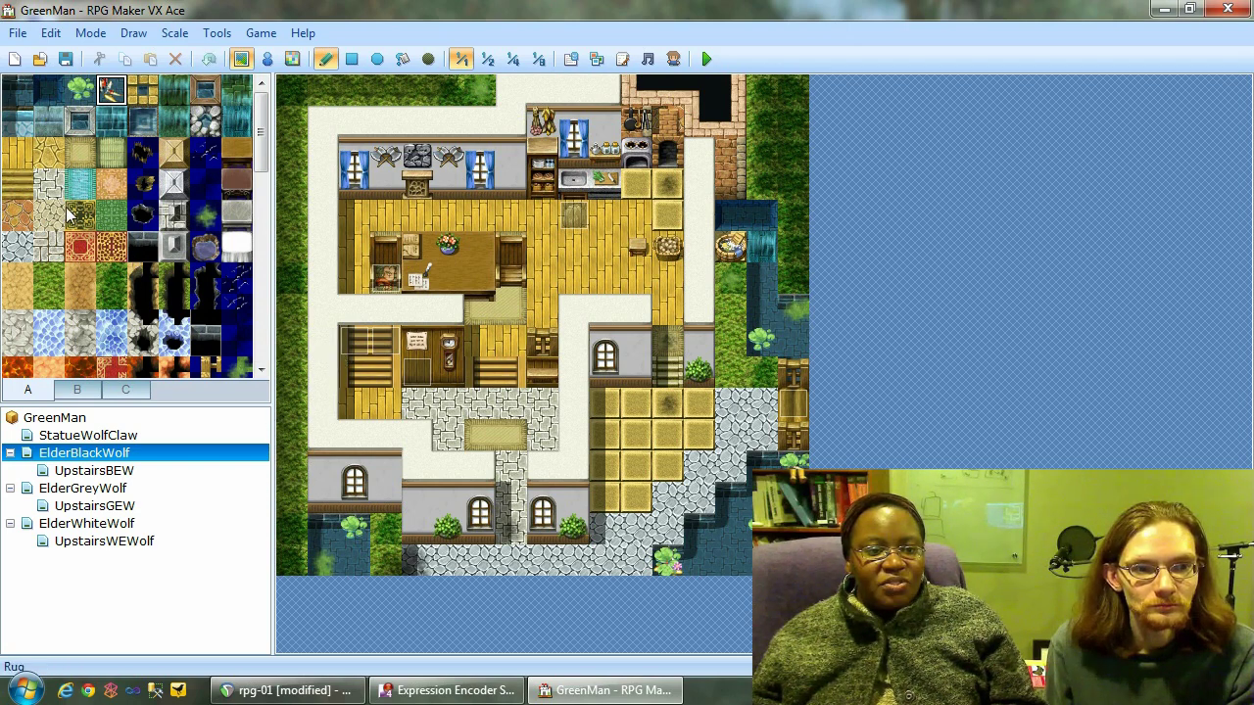
pyautogui.click(236, 184)
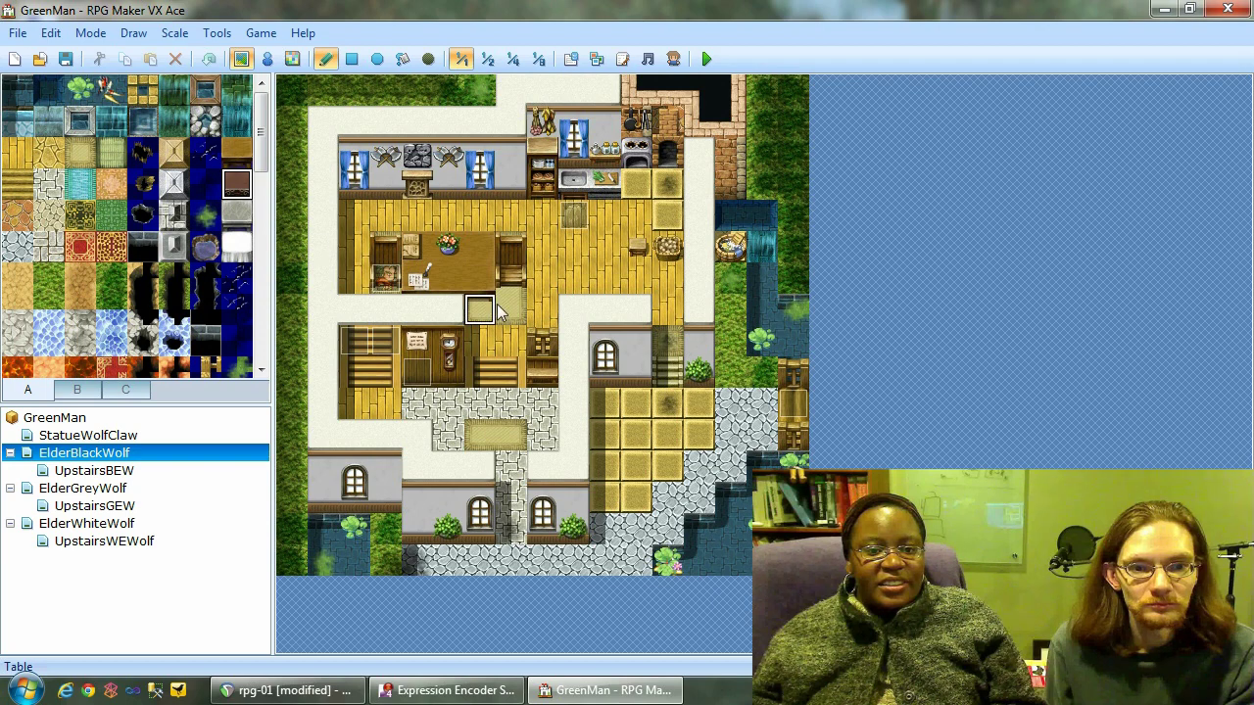
pyautogui.moveTo(574, 279)
pyautogui.mouseDown()
pyautogui.moveTo(574, 247)
pyautogui.moveTo(596, 251)
pyautogui.mouseUp()
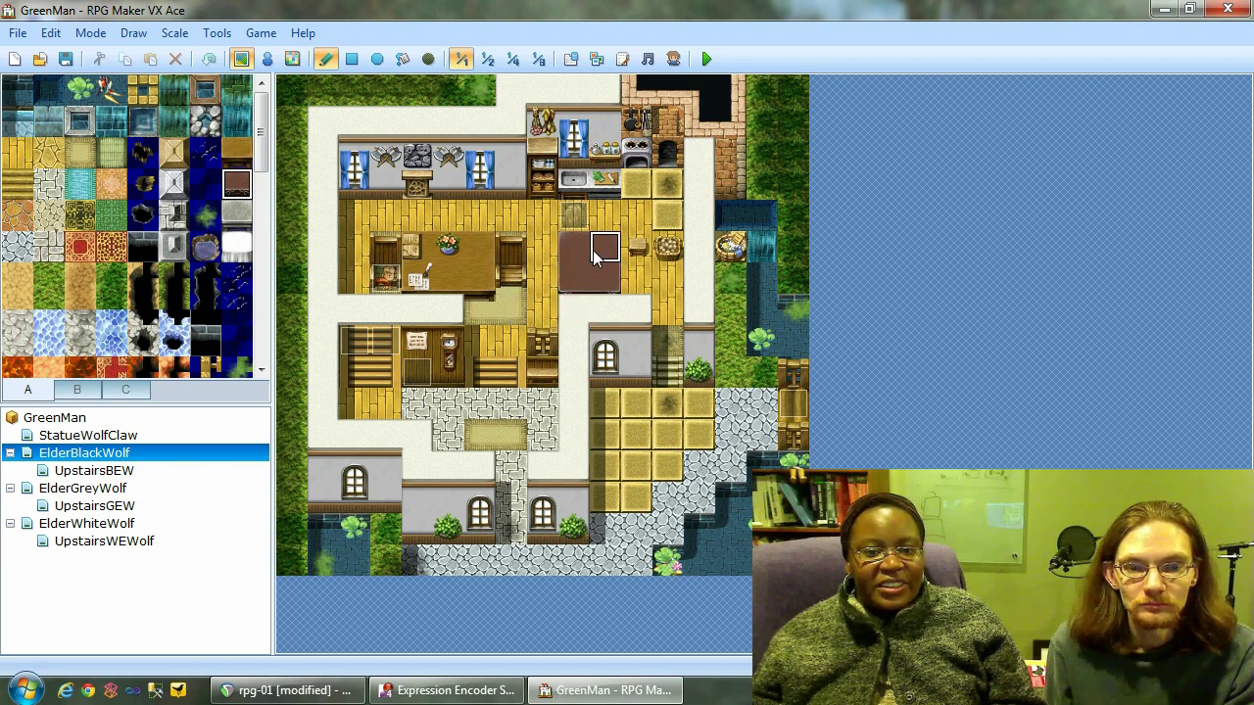
pyautogui.hotkey('ctrl', 'z')
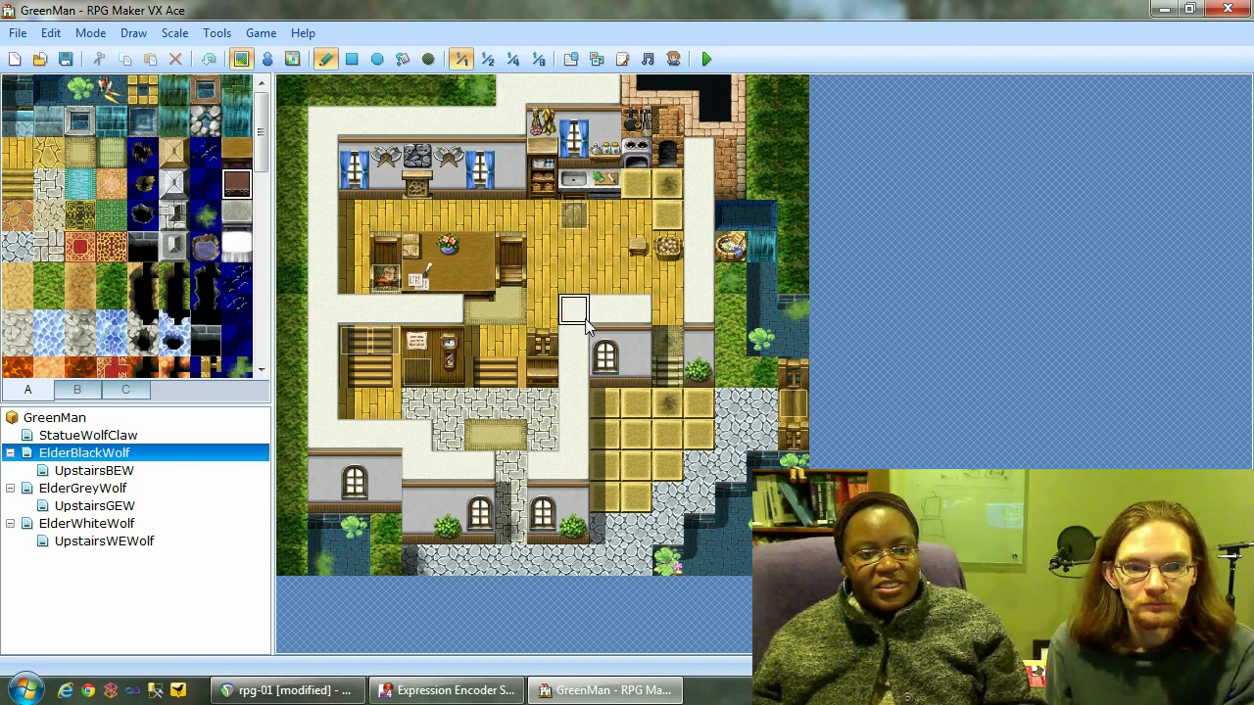
pyautogui.moveTo(575, 278)
pyautogui.mouseDown()
pyautogui.moveTo(574, 247)
pyautogui.moveTo(605, 265)
pyautogui.mouseUp()
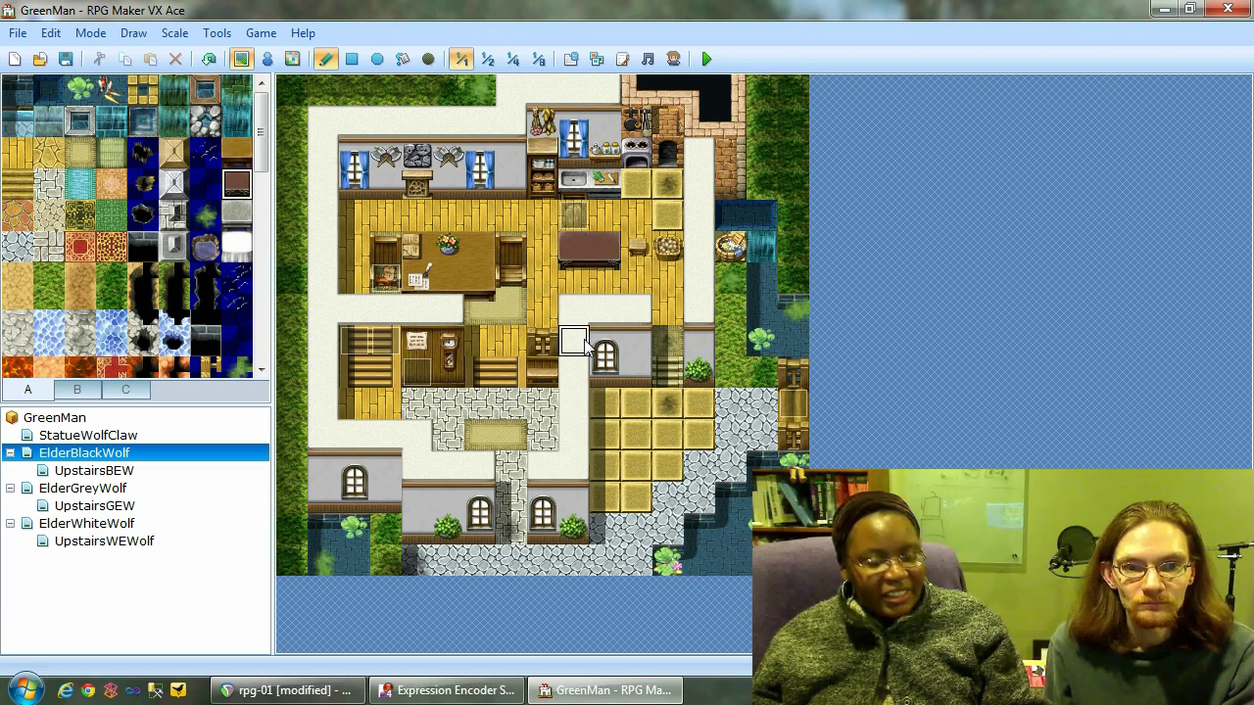
# - Undo the dark table painted on the kitchen floor and bring up tileset B
pyautogui.hotkey('ctrl', 'z')
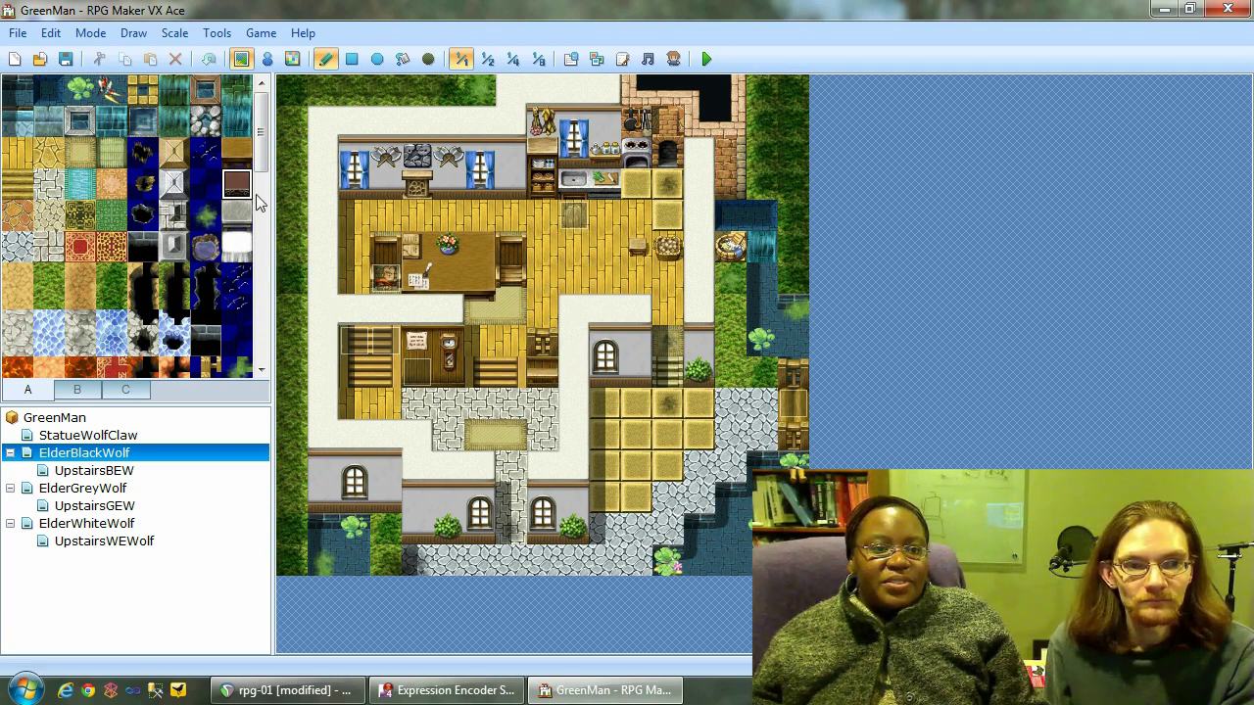
pyautogui.moveTo(260, 165); pyautogui.dragTo(257, 108)
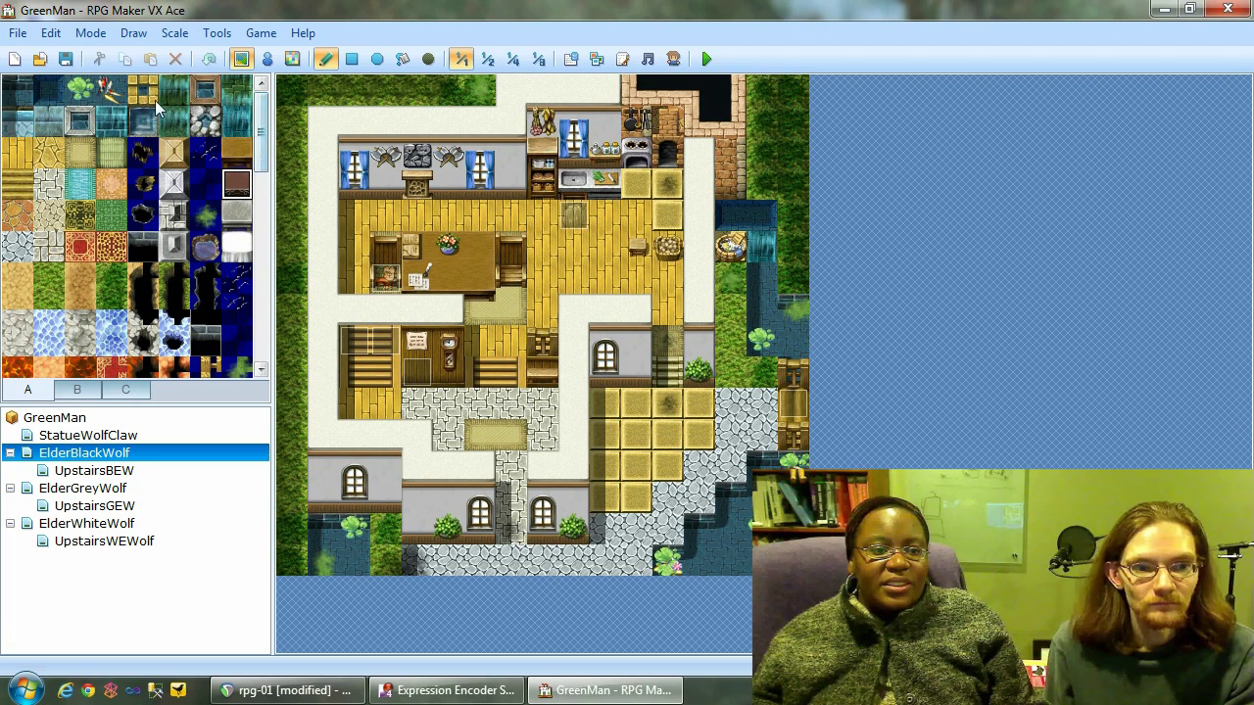
pyautogui.click(80, 391)
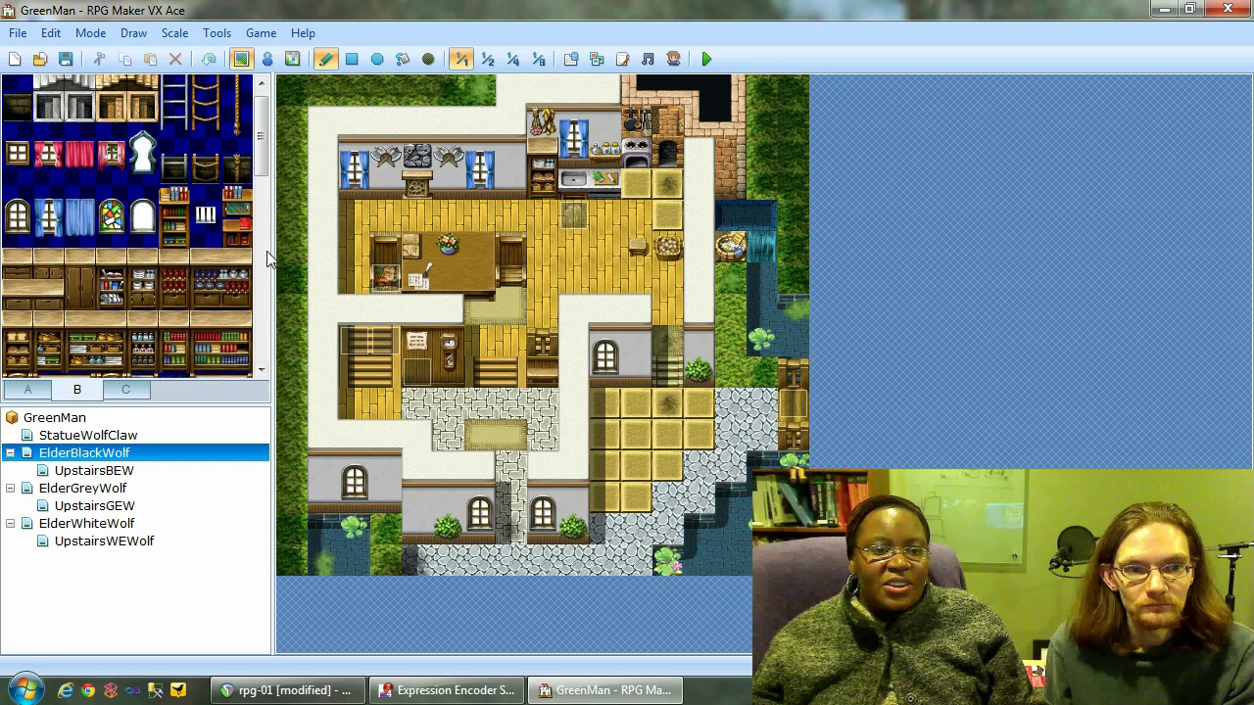
# - Try painting a dark stain on the kitchen floor right of the dining table with tileset A's stain tile, and undo it
pyautogui.click(40, 392)
pyautogui.click(205, 183)
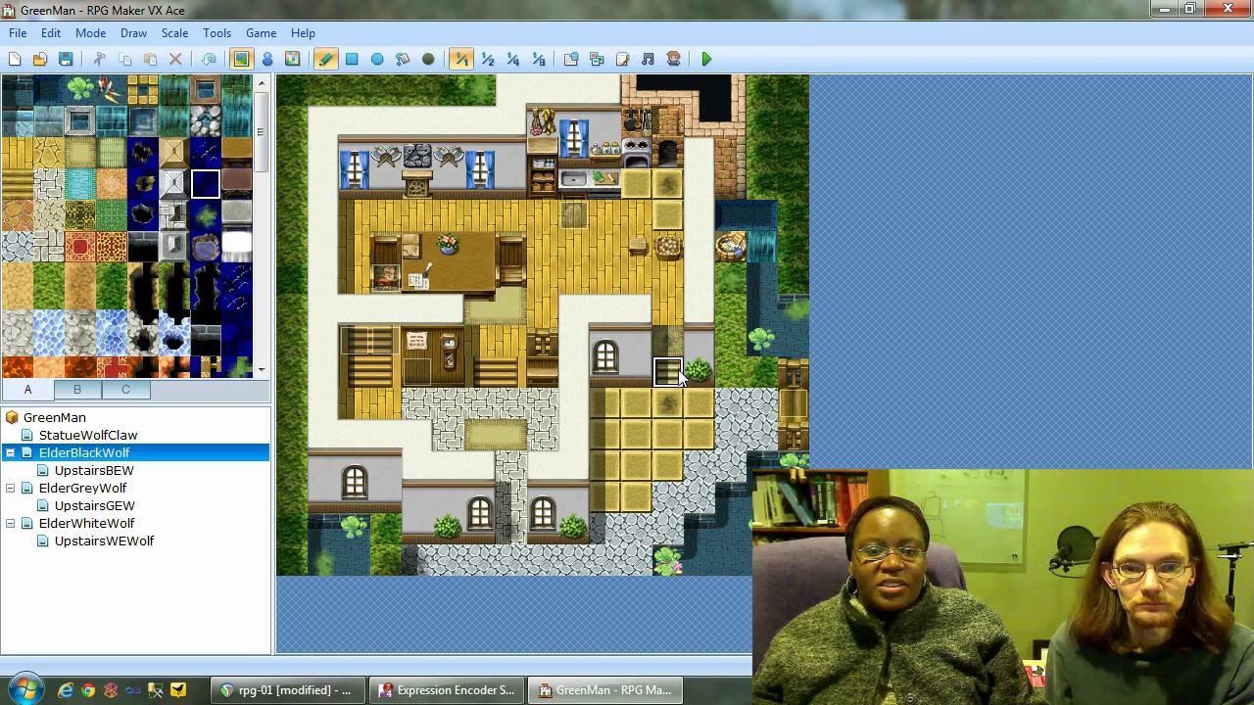
pyautogui.moveTo(574, 257)
pyautogui.mouseDown()
pyautogui.moveTo(607, 260)
pyautogui.moveTo(603, 284)
pyautogui.moveTo(578, 273)
pyautogui.mouseUp()
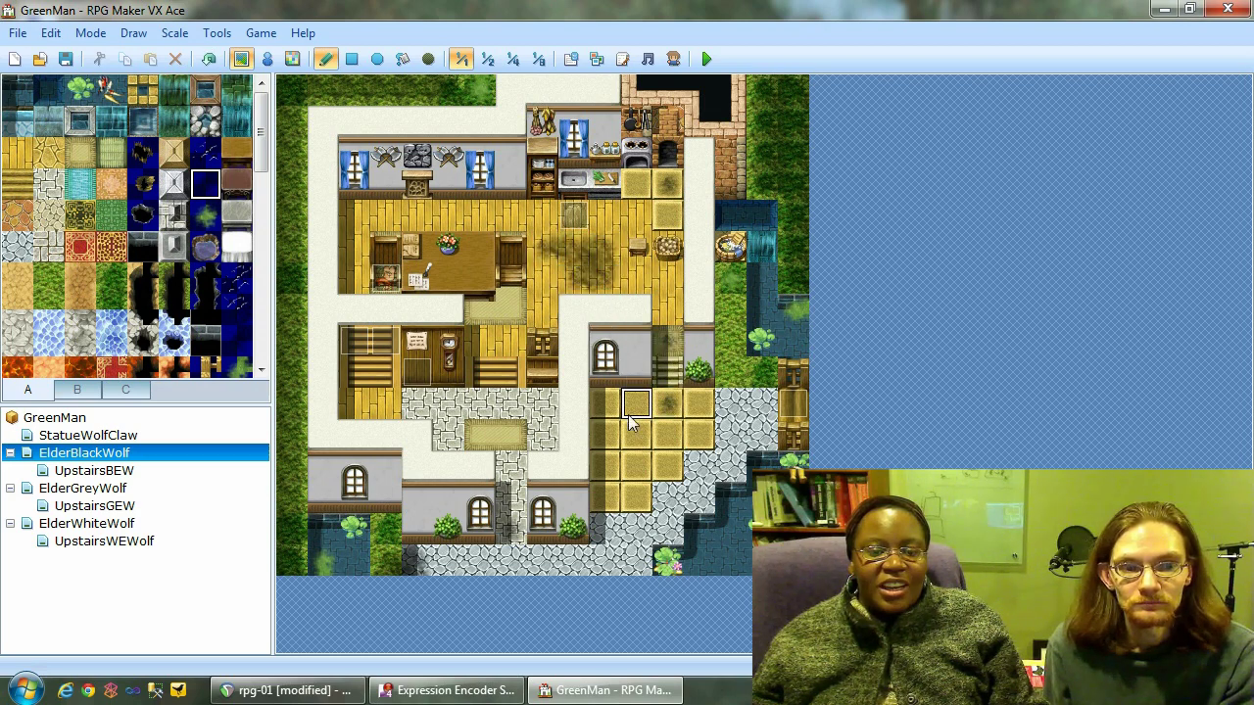
pyautogui.hotkey('ctrl', 'z')
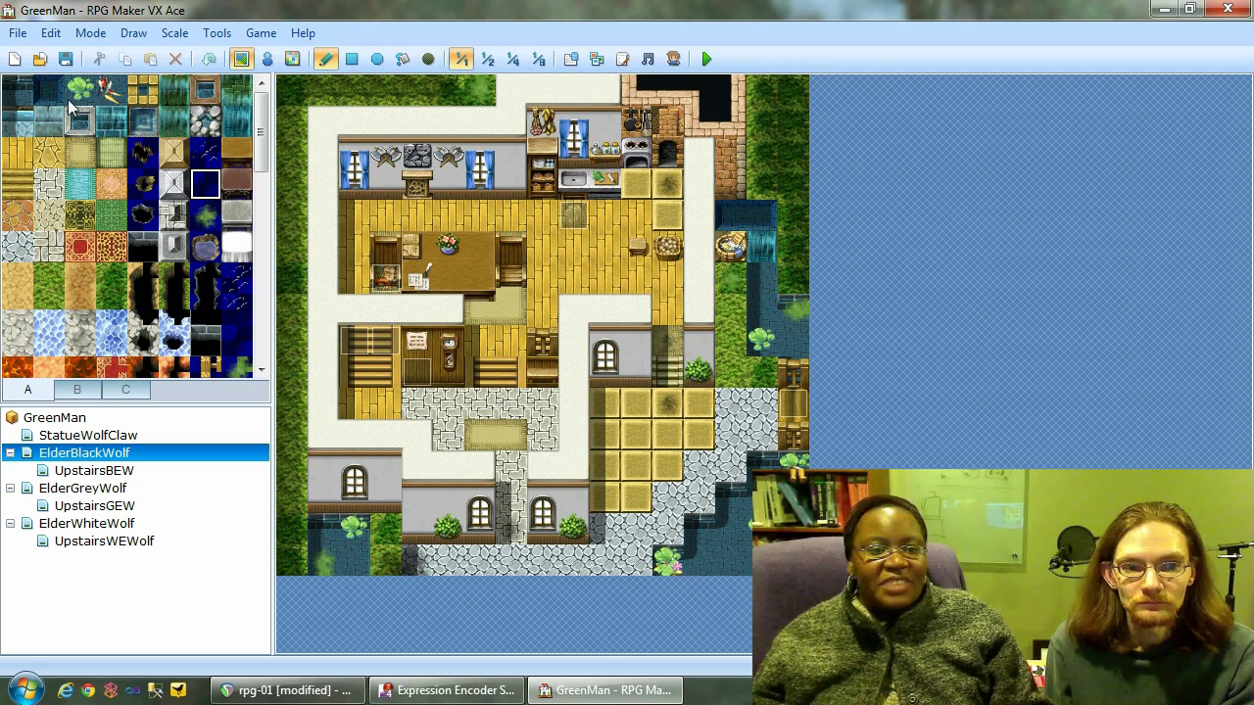
# - Try painting a two-by-two block of tileset A's empty blue tile on the kitchen floor, and undo it
pyautogui.click(236, 341)
pyautogui.moveTo(573, 279)
pyautogui.mouseDown()
pyautogui.moveTo(573, 245)
pyautogui.moveTo(595, 266)
pyautogui.moveTo(602, 245)
pyautogui.mouseUp()
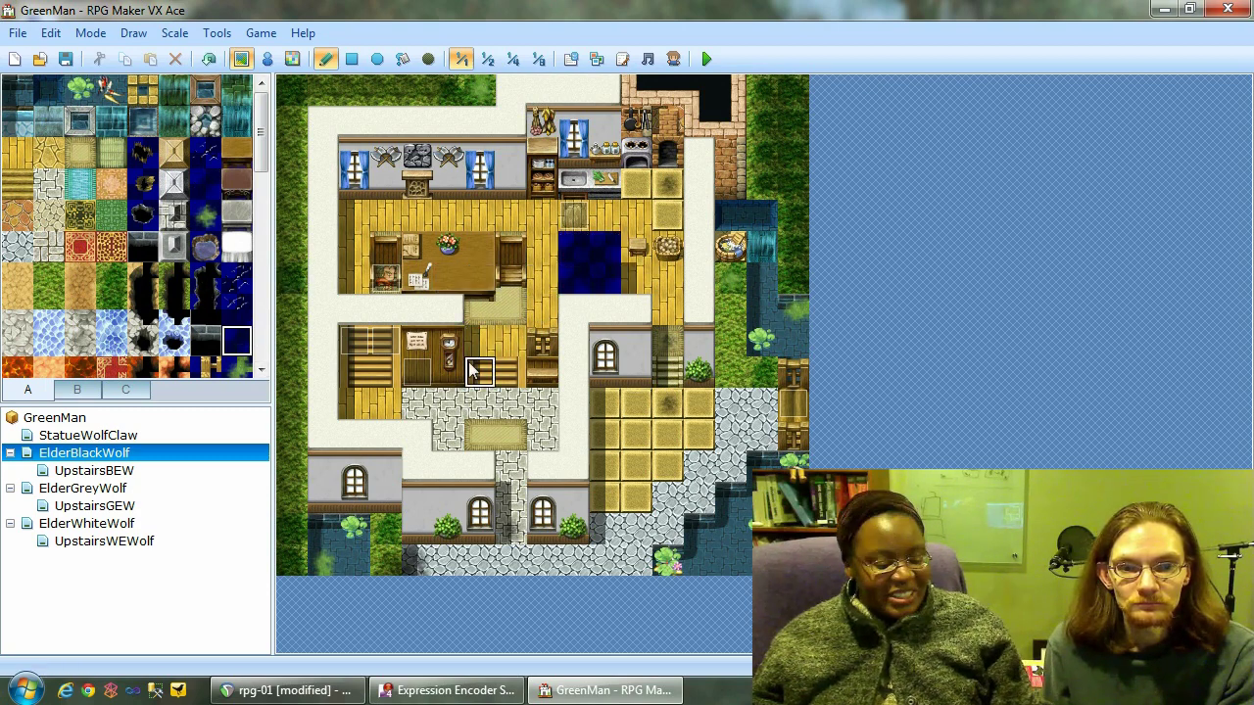
pyautogui.hotkey('ctrl', 'z')
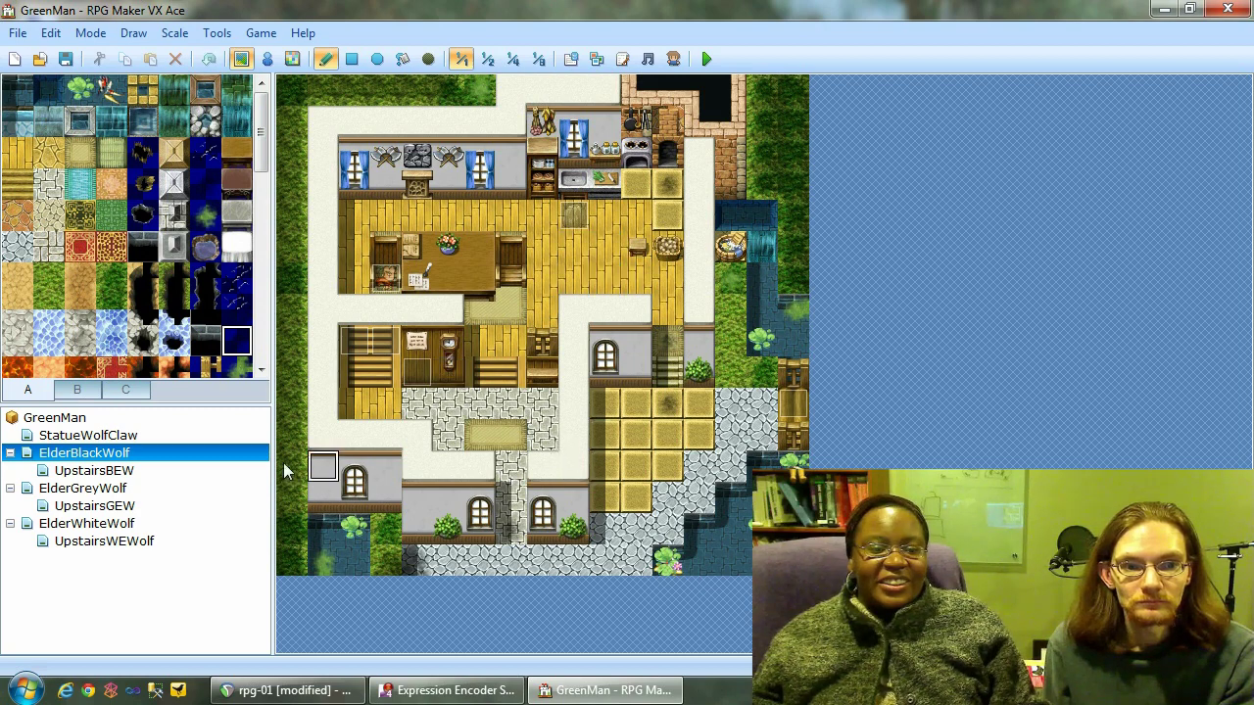
# - Look through tileset B, and check the available Mode options of the Field tileset in the database
pyautogui.click(77, 390)
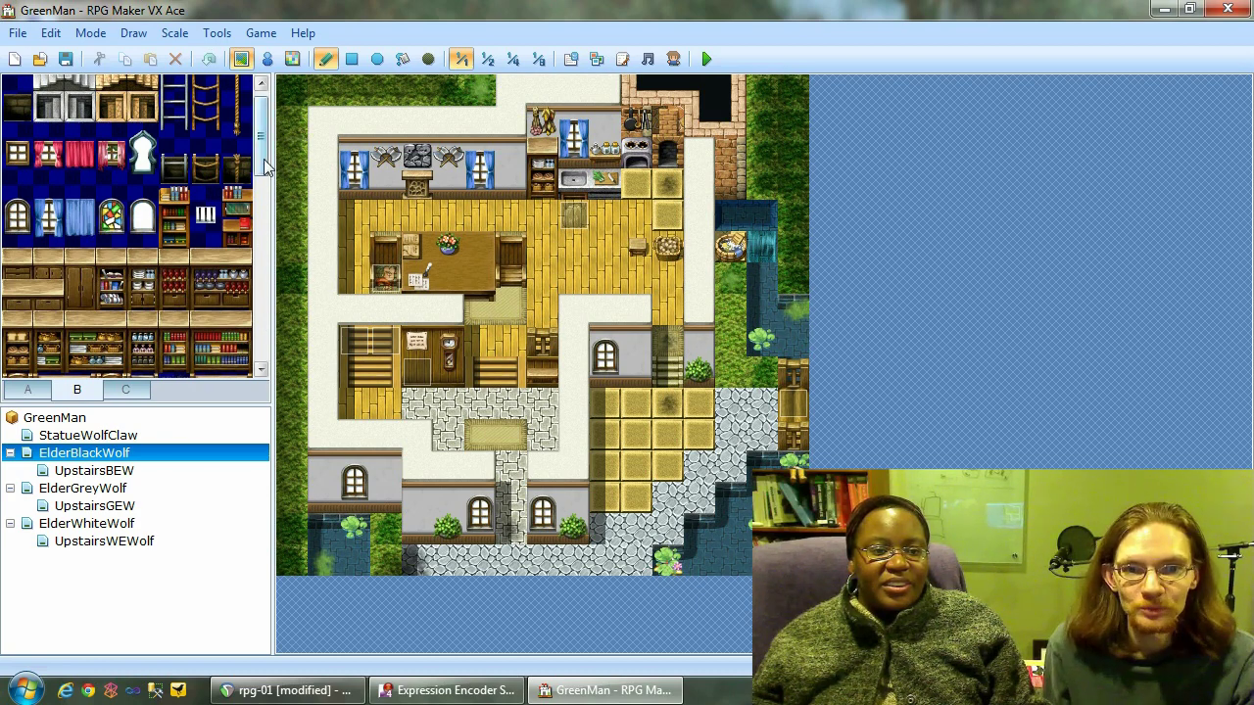
pyautogui.moveTo(262, 162); pyautogui.dragTo(262, 179)
pyautogui.press('F9')
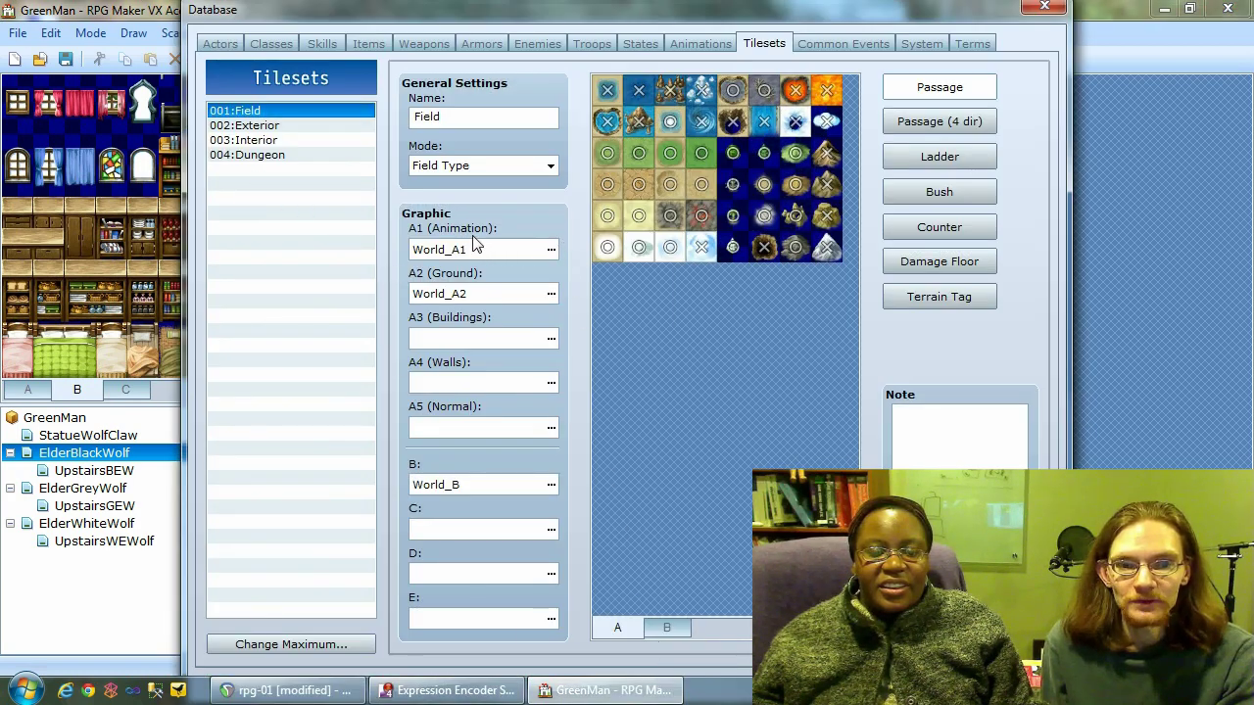
pyautogui.click(544, 165)
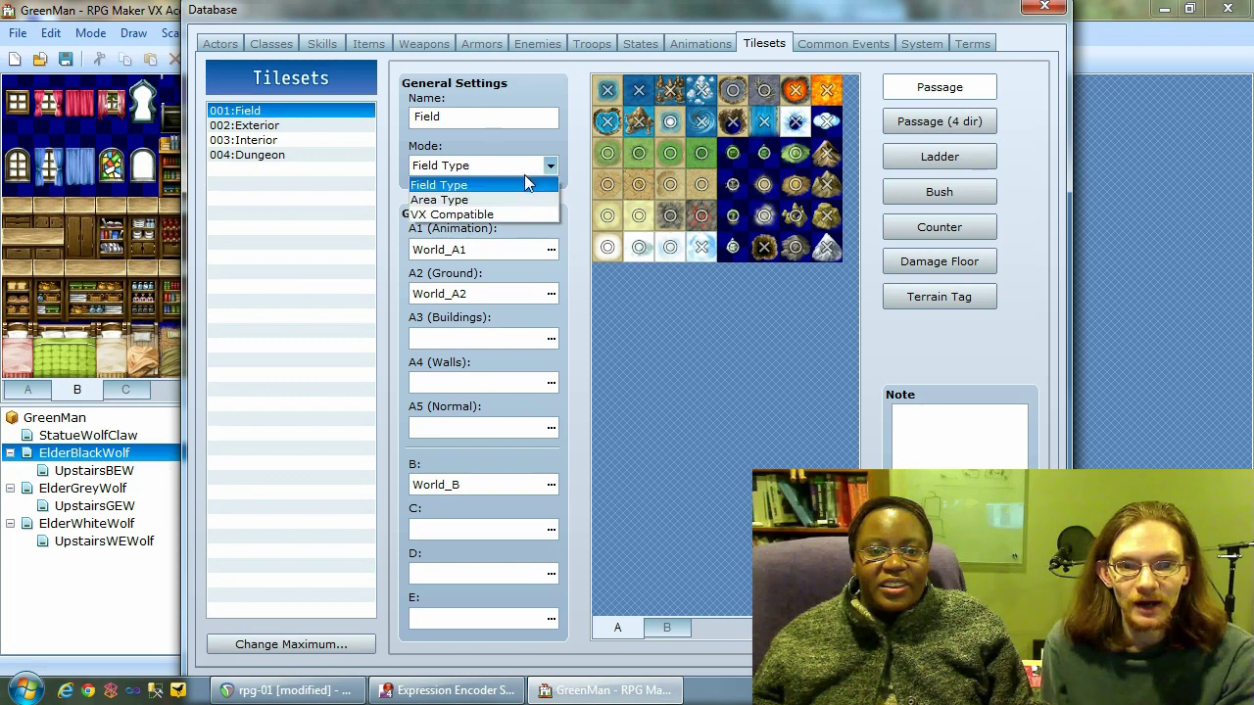
pyautogui.click(534, 122)
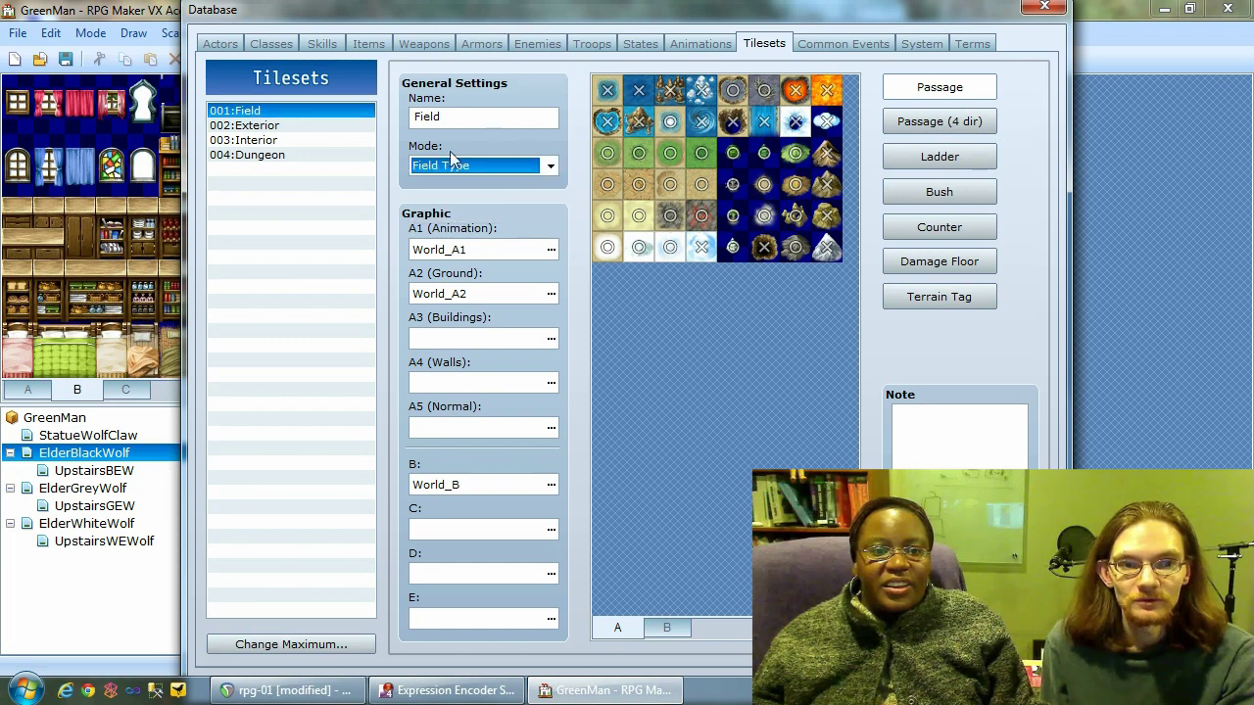
# - Review the Interior tileset's terrain tag, damage floor, counter, bush, ladder and passage settings on its A tiles
pyautogui.click(287, 127)
pyautogui.click(287, 139)
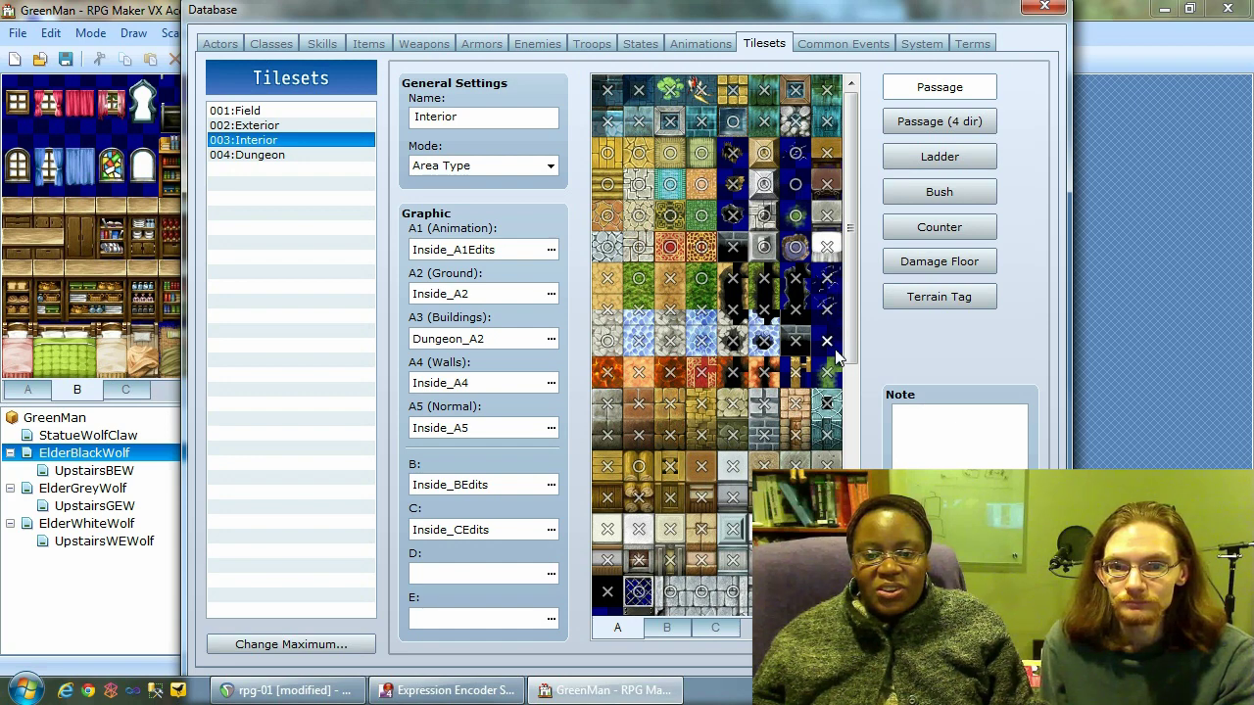
pyautogui.moveTo(849, 319)
pyautogui.mouseDown()
pyautogui.moveTo(859, 384)
pyautogui.moveTo(863, 305)
pyautogui.mouseUp()
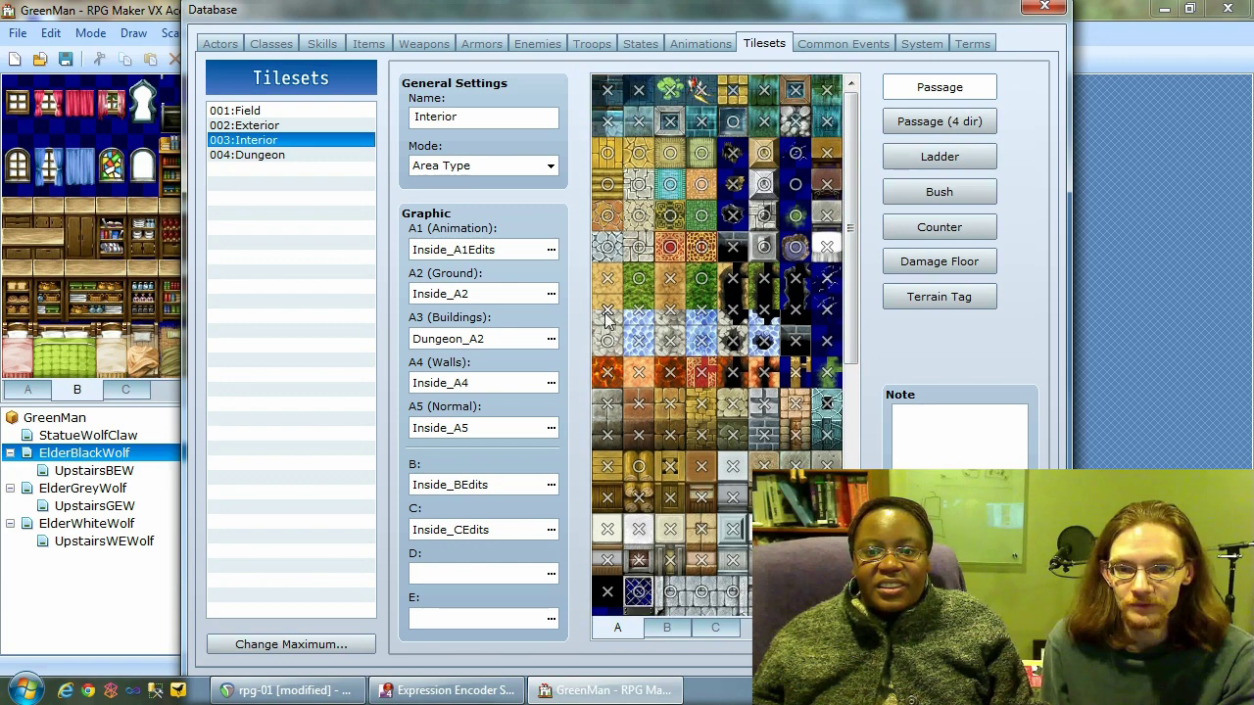
pyautogui.click(935, 303)
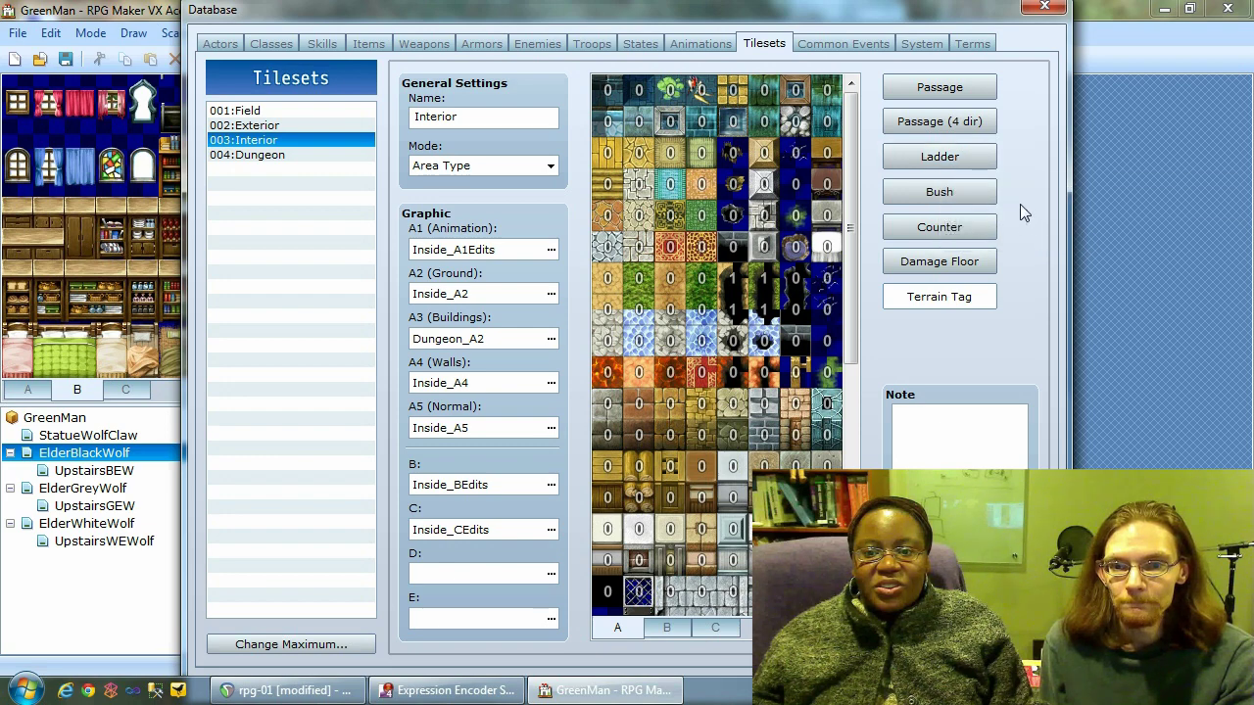
pyautogui.click(989, 260)
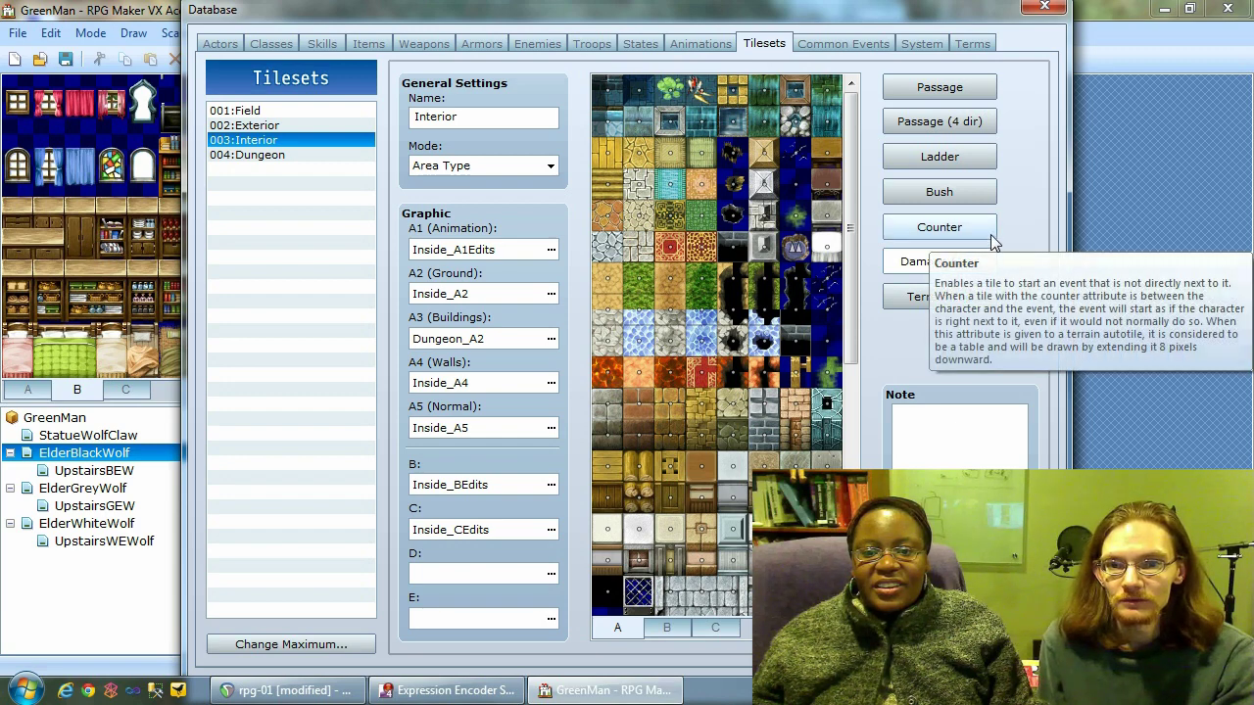
pyautogui.click(990, 234)
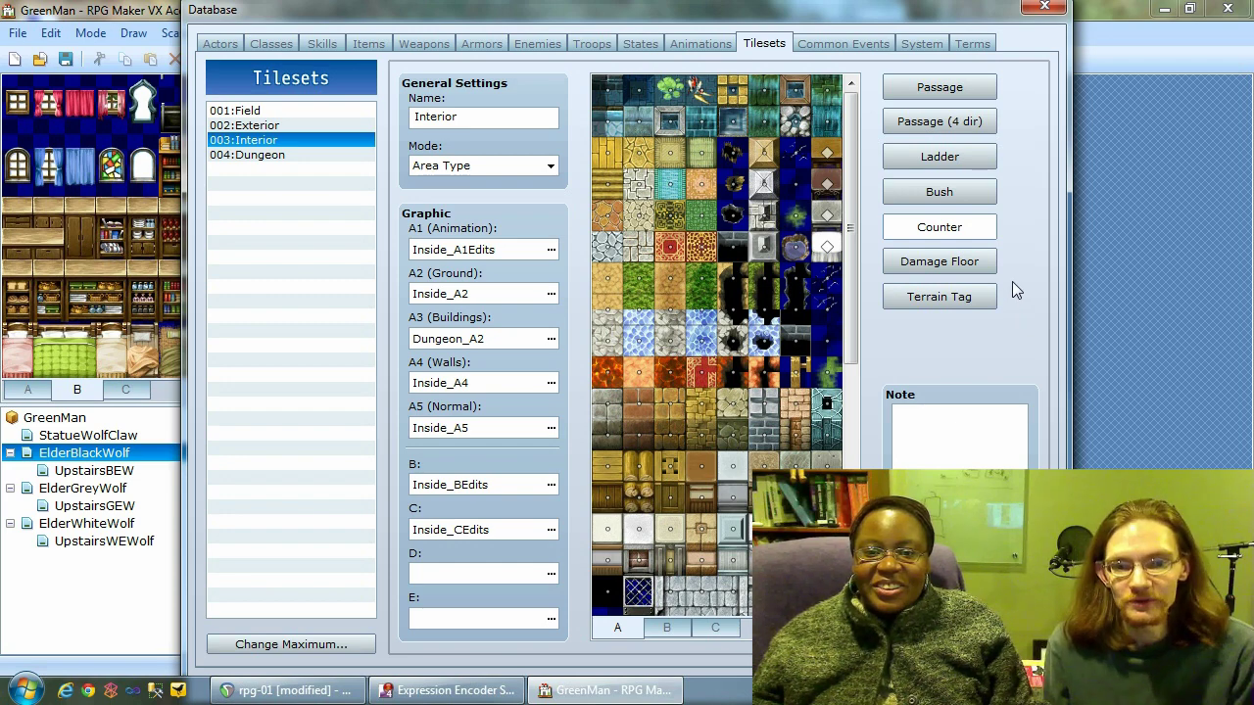
pyautogui.click(986, 192)
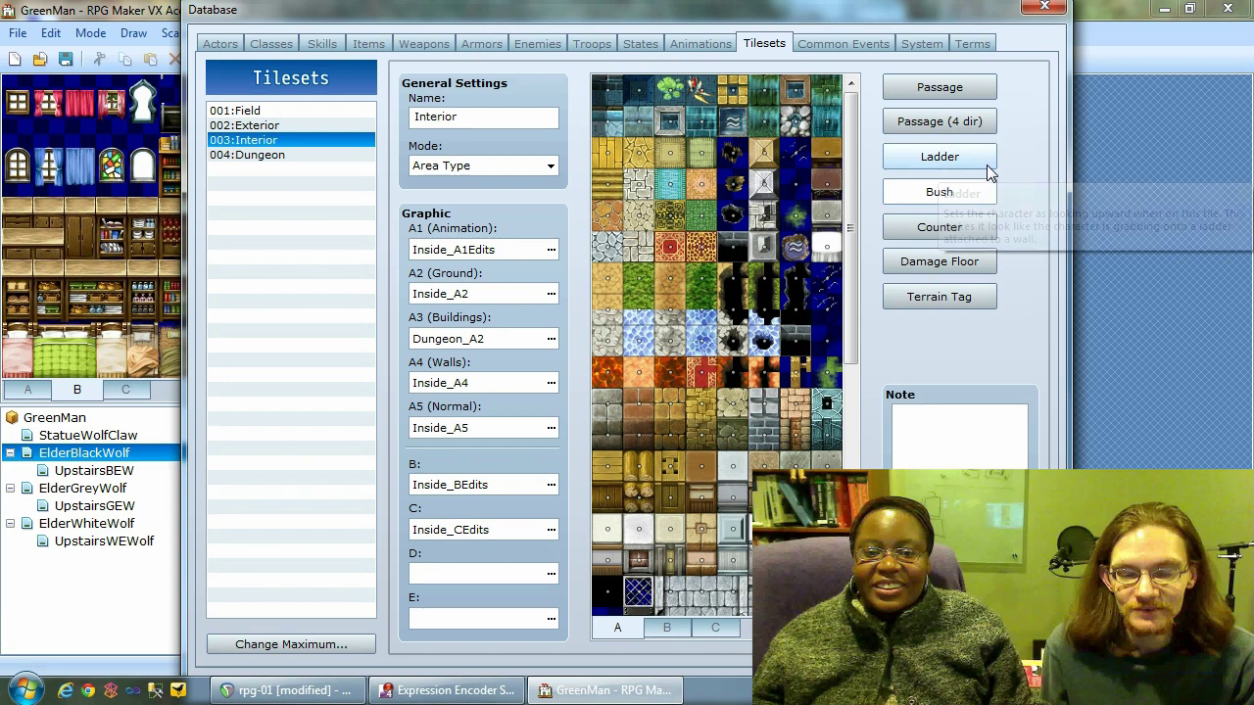
pyautogui.click(988, 166)
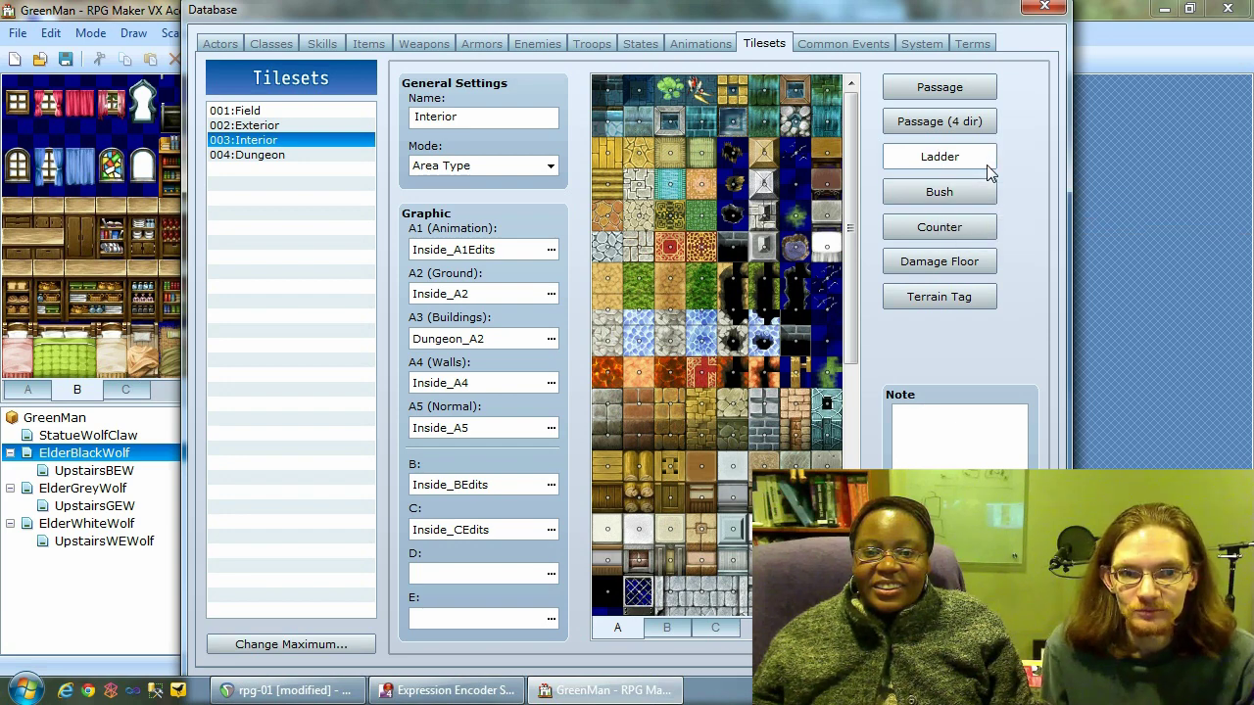
pyautogui.click(975, 90)
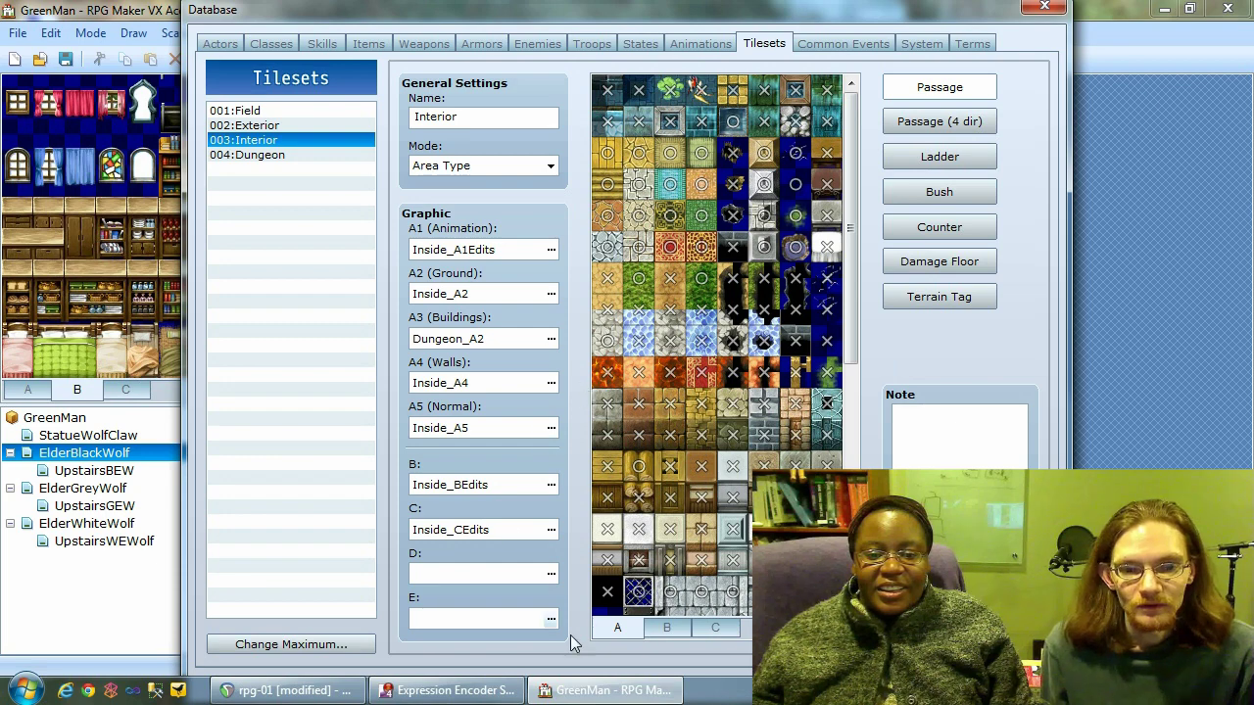
# - Examine the passage settings of the Interior tileset's B tiles from beginning to end
pyautogui.click(672, 628)
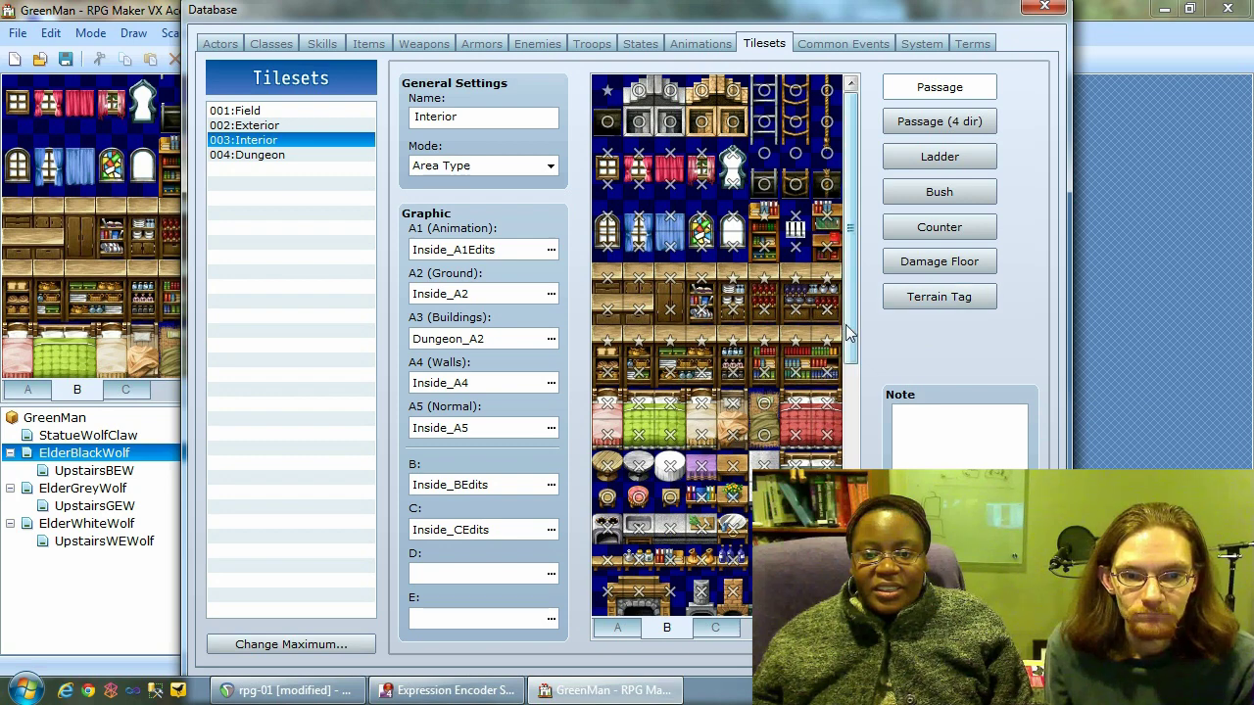
pyautogui.moveTo(851, 328); pyautogui.dragTo(850, 524)
pyautogui.moveTo(851, 423); pyautogui.dragTo(850, 460)
pyautogui.moveTo(862, 516); pyautogui.dragTo(858, 301)
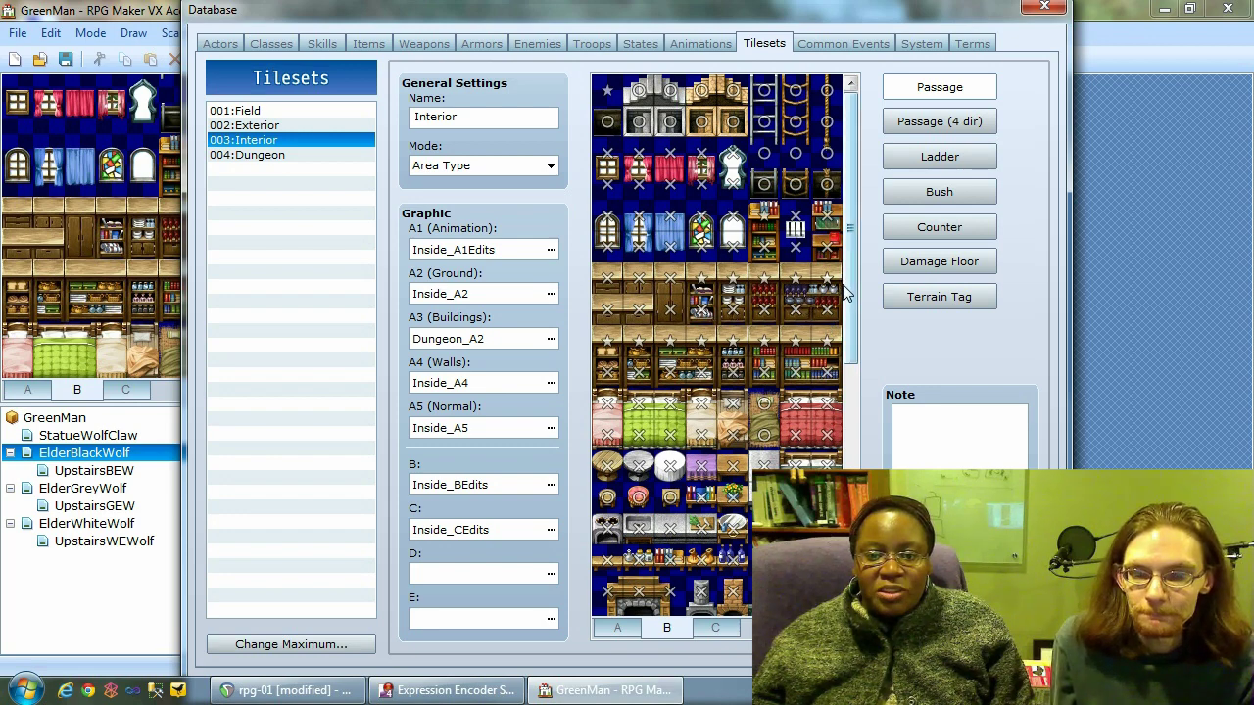
pyautogui.moveTo(853, 324); pyautogui.dragTo(868, 437)
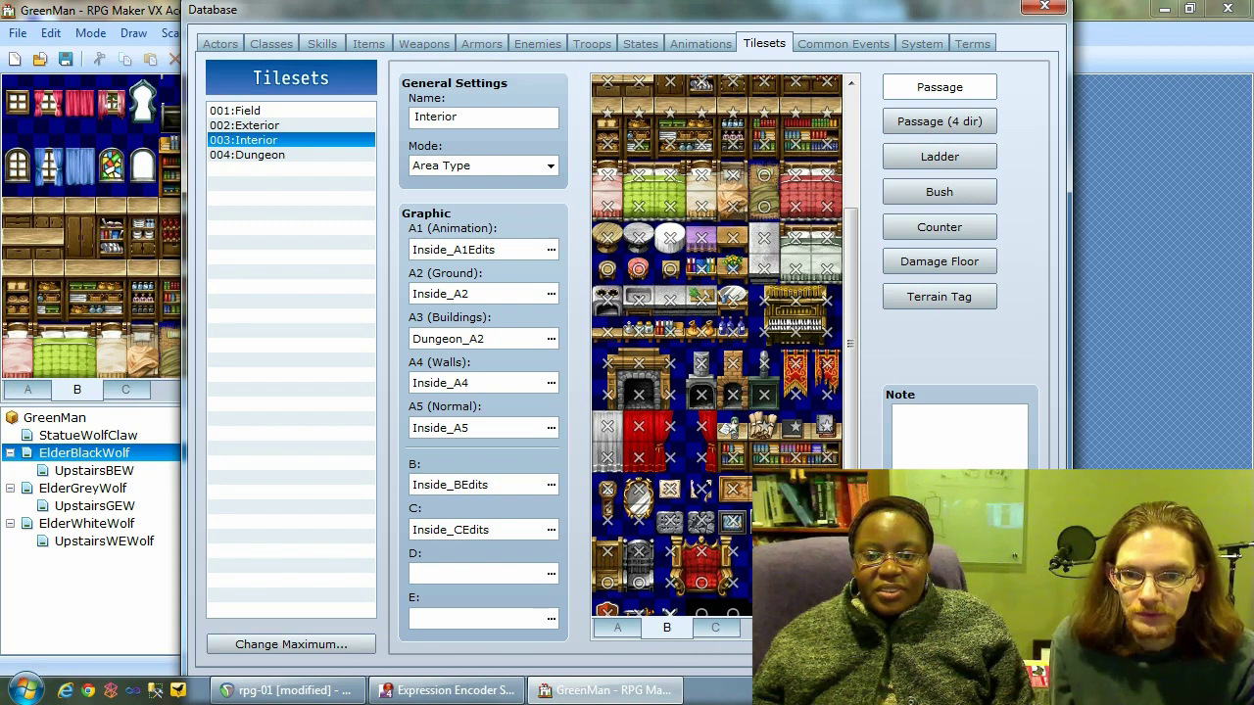
pyautogui.scroll(-3, 734, 578)
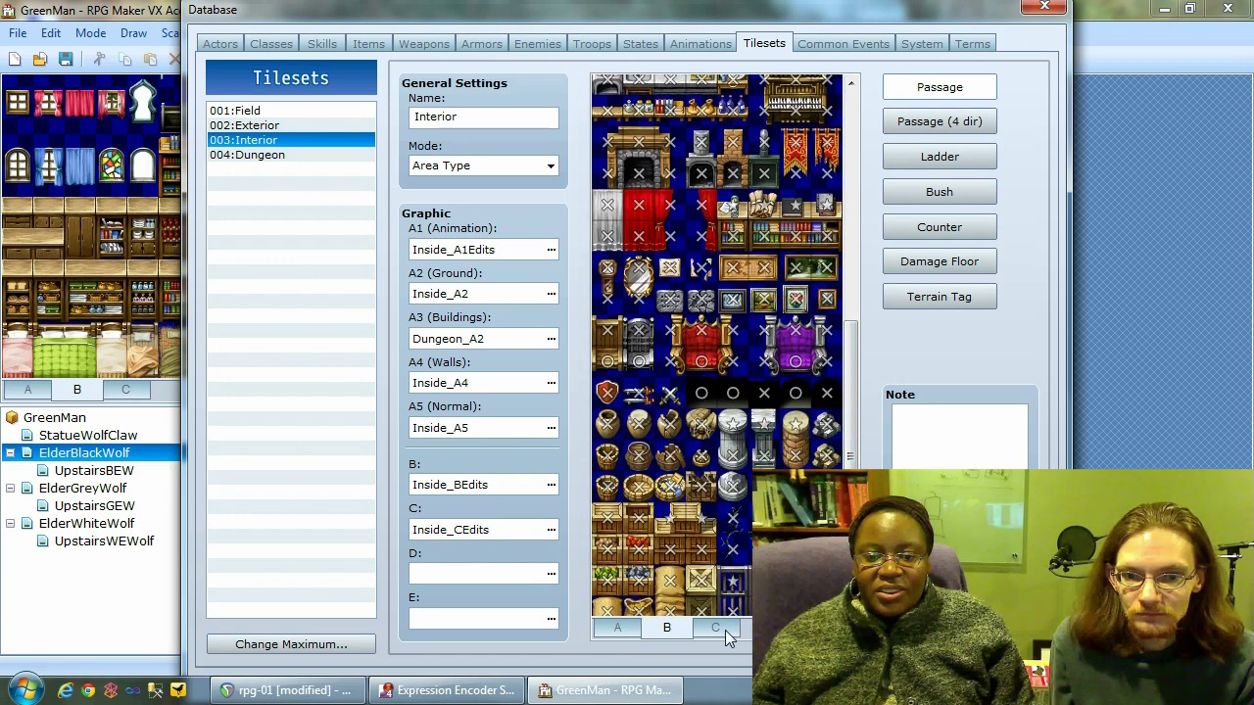
# - Examine the passage settings of the Interior tileset's C tiles
pyautogui.click(723, 628)
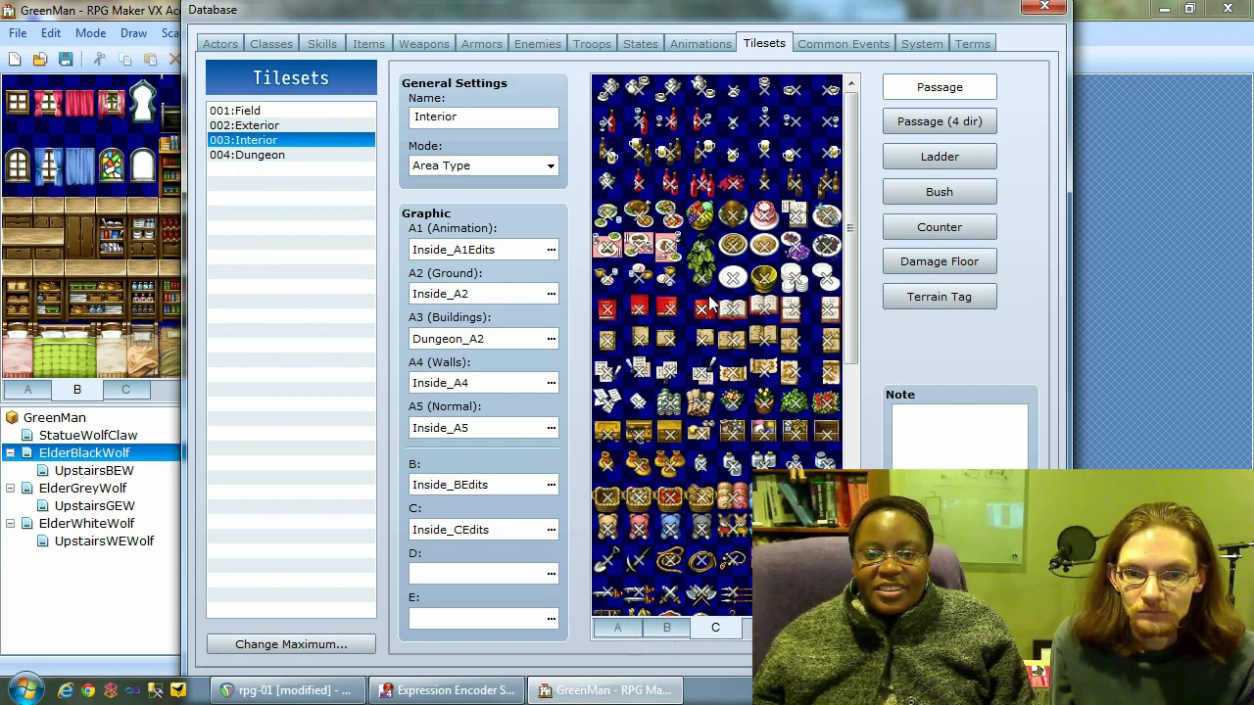
pyautogui.moveTo(850, 294); pyautogui.dragTo(854, 485)
pyautogui.scroll(-4, 673, 532)
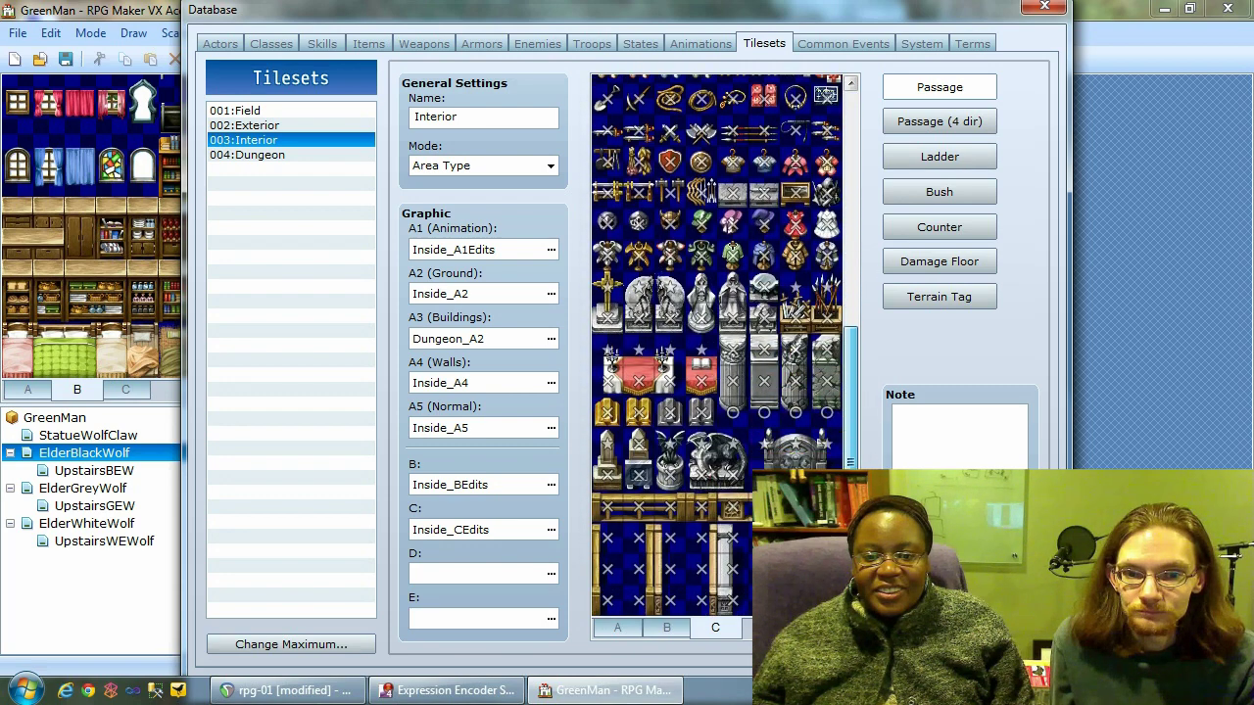